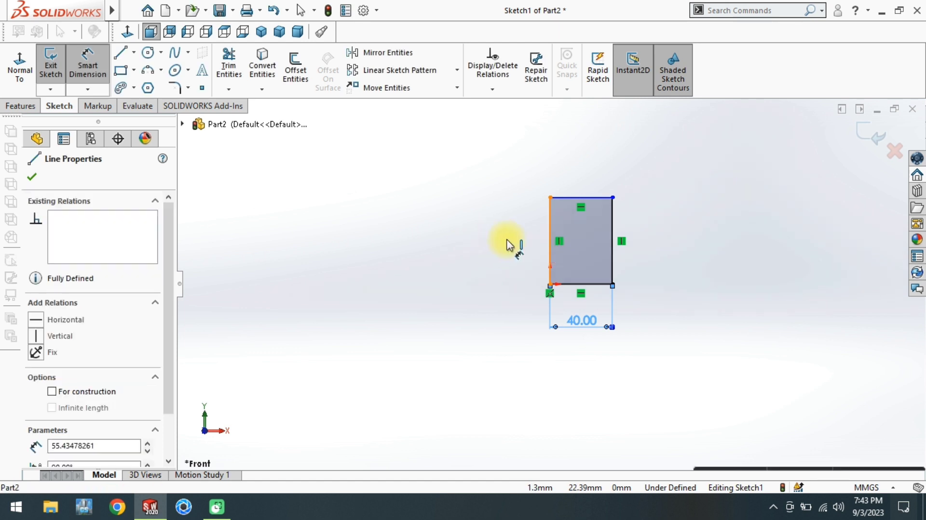
Step: Dimension the sketched rectangle's vertical side at 60 mm
{"action": "left_click", "coordinate": [517, 260]}
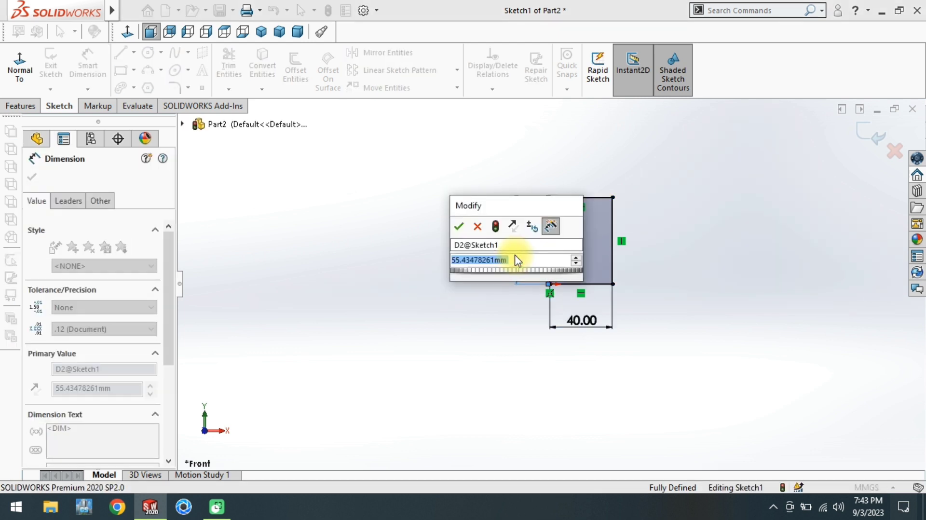
{"action": "type", "text": "60"}
{"action": "key", "text": "Return"}
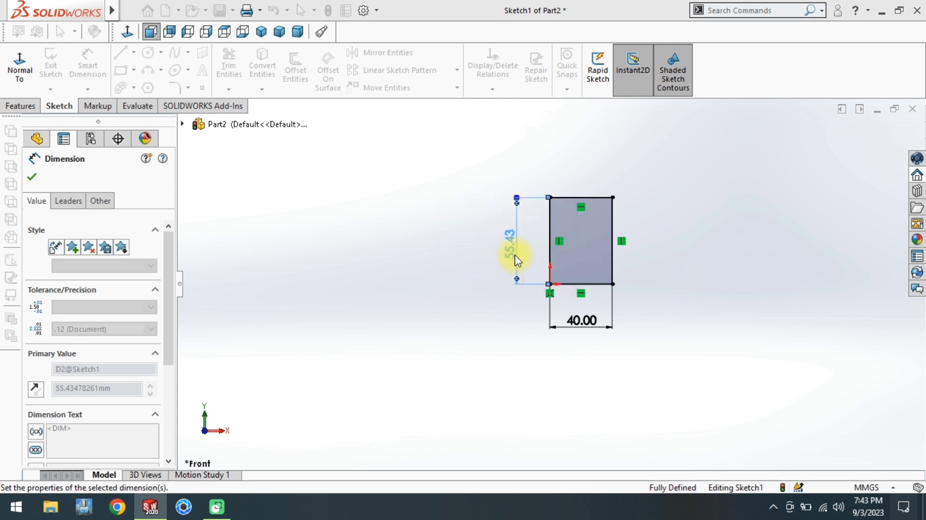
Step: Extrude the rectangle as a blind boss 24 mm deep
{"action": "left_click", "coordinate": [20, 105]}
{"action": "left_click", "coordinate": [23, 77]}
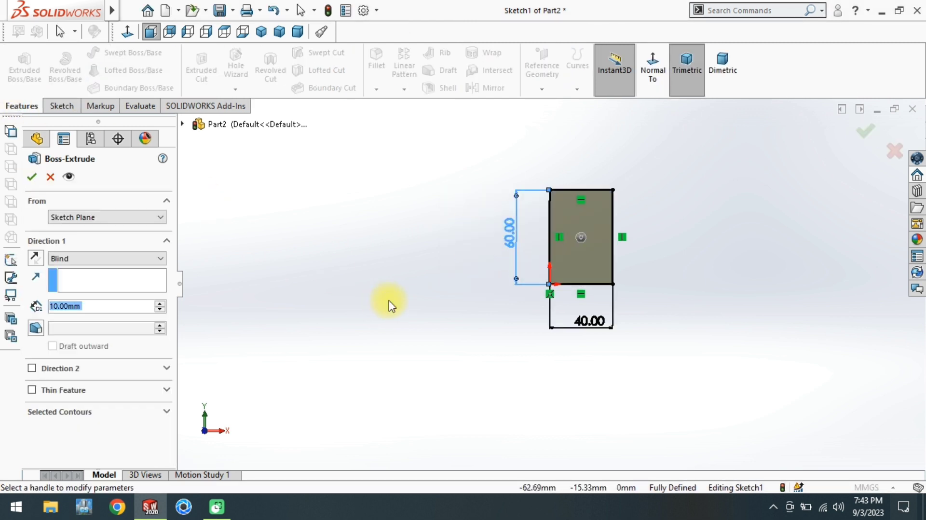
{"action": "type", "text": "24"}
{"action": "key", "text": "Return"}
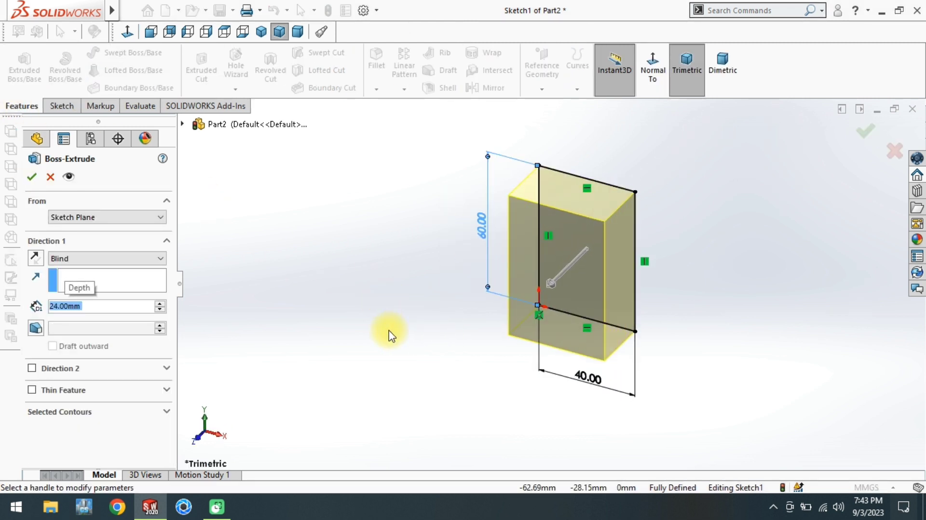
{"action": "key", "text": "Return"}
{"action": "left_click", "coordinate": [426, 302]}
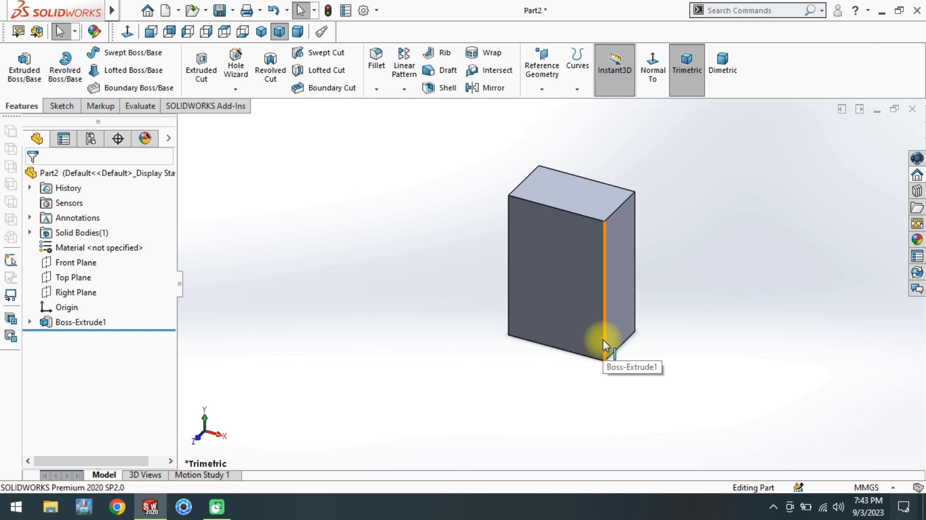
Step: On the block's 40 × 60 mm front face, sketch a corner rectangle about 21 mm wide from the upper corner above the origin
{"action": "key", "text": "space"}
{"action": "left_click", "coordinate": [328, 299]}
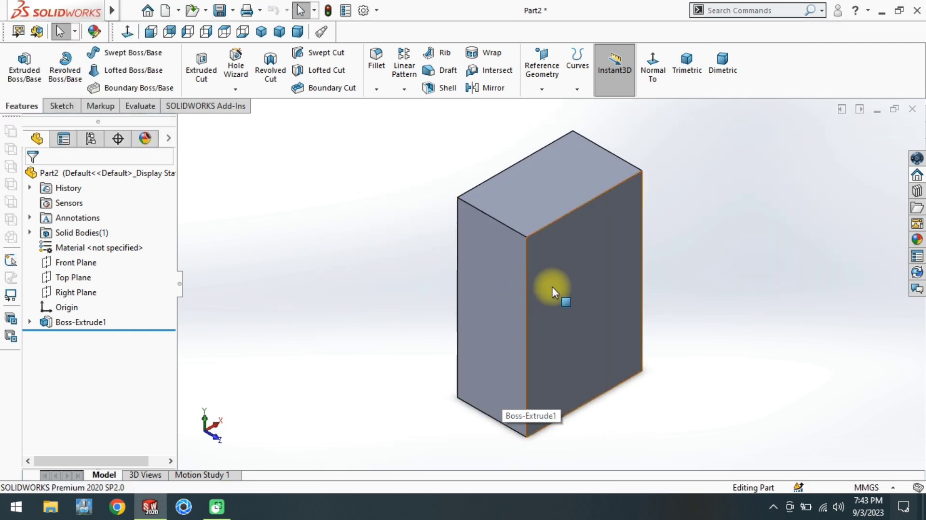
{"action": "left_click", "coordinate": [564, 291]}
{"action": "left_click", "coordinate": [623, 253]}
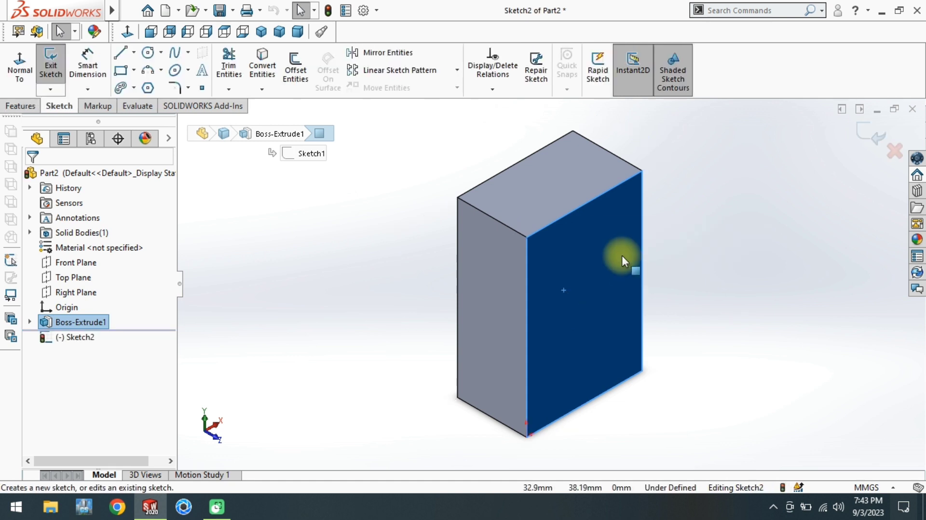
{"action": "left_click", "coordinate": [124, 53]}
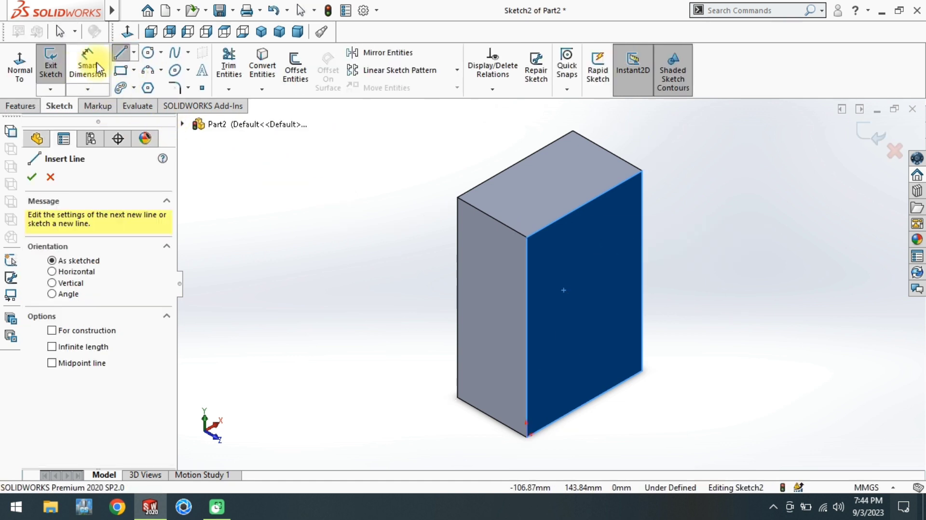
{"action": "left_click", "coordinate": [121, 70]}
{"action": "left_click", "coordinate": [527, 236]}
{"action": "left_click", "coordinate": [589, 317]}
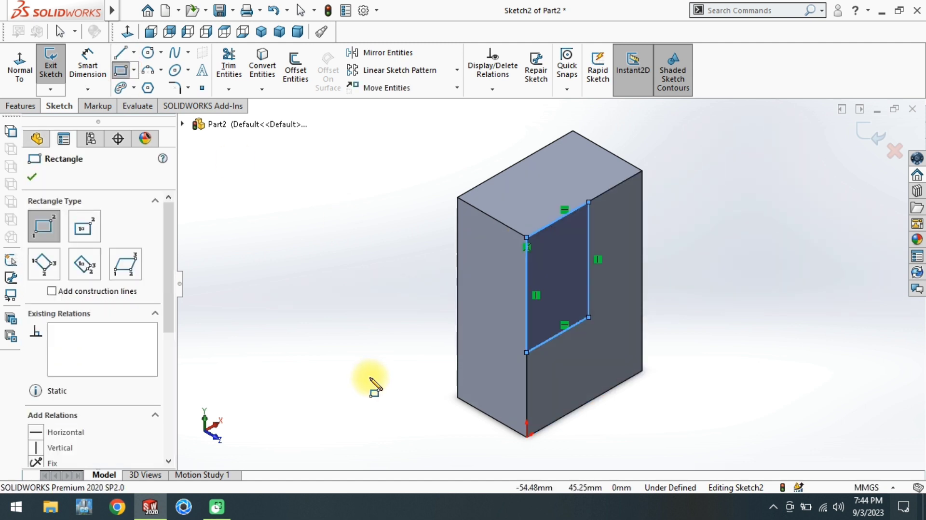
Step: Dimension the rectangle's width at 20 mm and its lower edge 20 mm above the block's bottom edge
{"action": "right_click_drag", "start_coordinate": [370, 378], "coordinate": [353, 181]}
{"action": "left_click", "coordinate": [560, 218]}
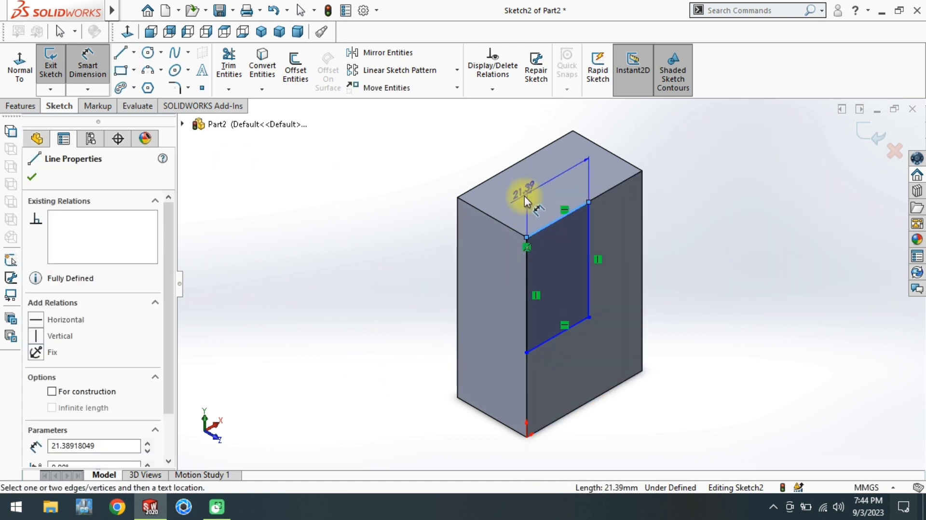
{"action": "left_click", "coordinate": [551, 190]}
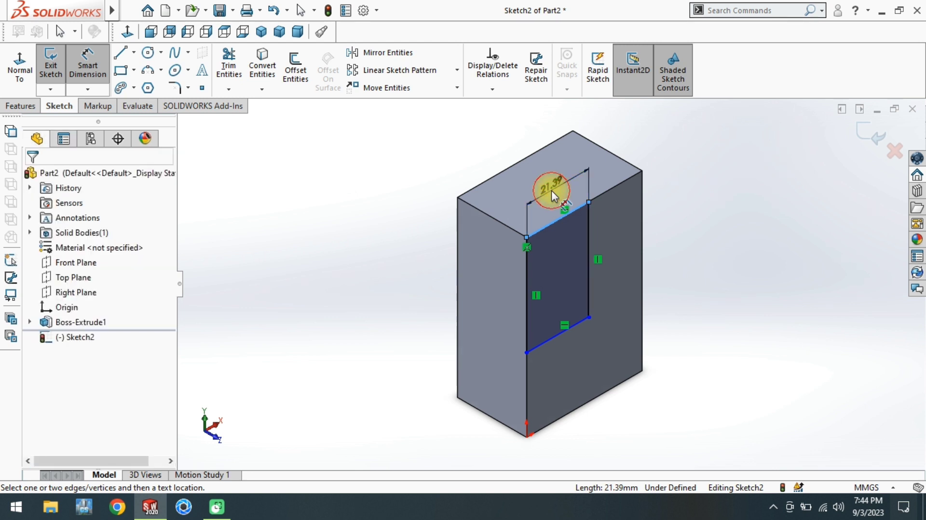
{"action": "type", "text": "20"}
{"action": "key", "text": "Return"}
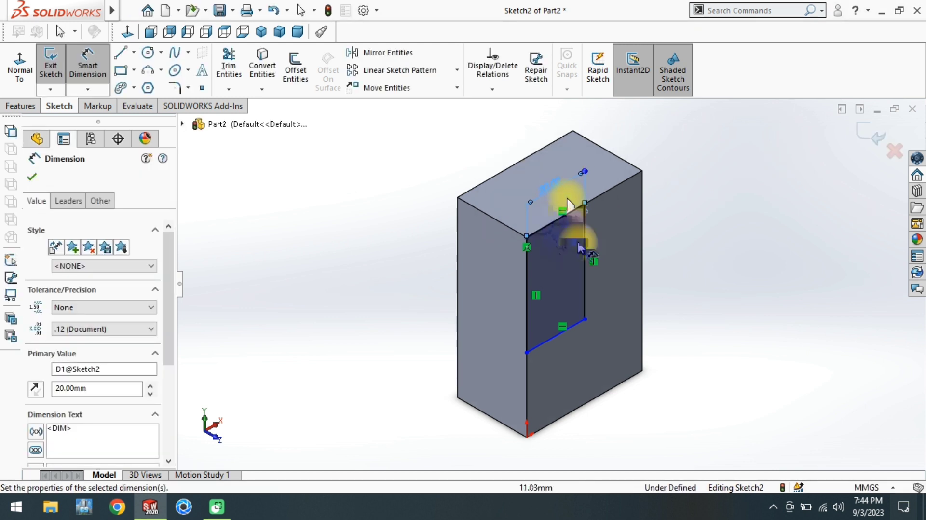
{"action": "left_click", "coordinate": [550, 341]}
{"action": "left_click", "coordinate": [554, 421]}
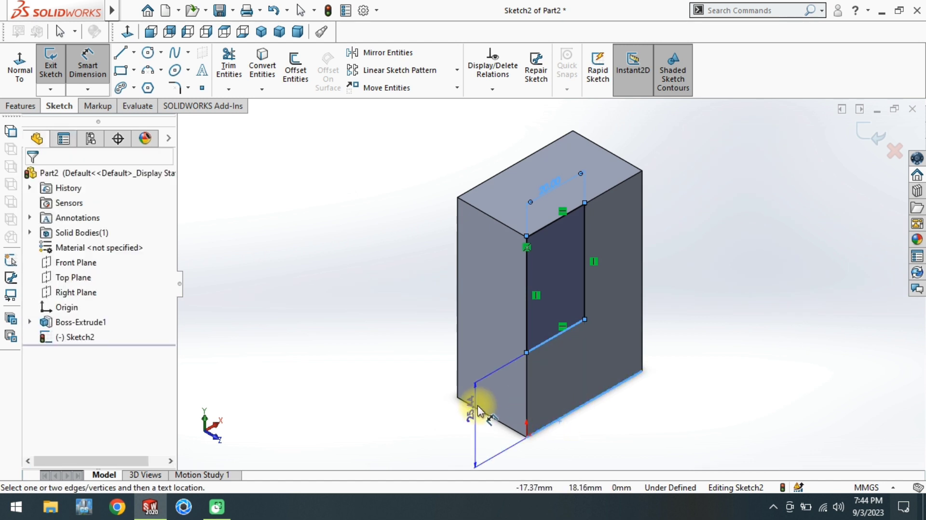
{"action": "left_click", "coordinate": [495, 409]}
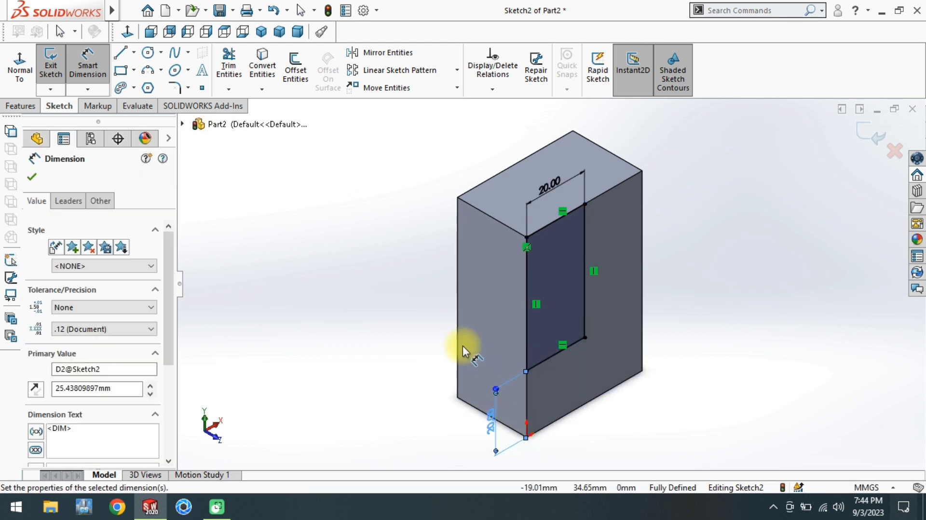
Step: Cut-extrude the rectangle through the block's full 24 mm thickness to leave an L-shaped body
{"action": "left_click", "coordinate": [21, 105]}
{"action": "left_click", "coordinate": [201, 67]}
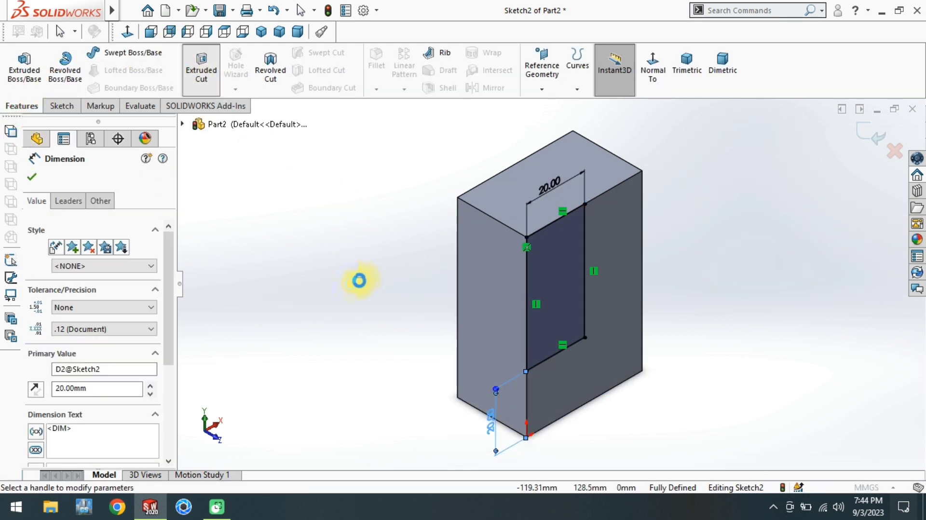
{"action": "key", "text": "Return"}
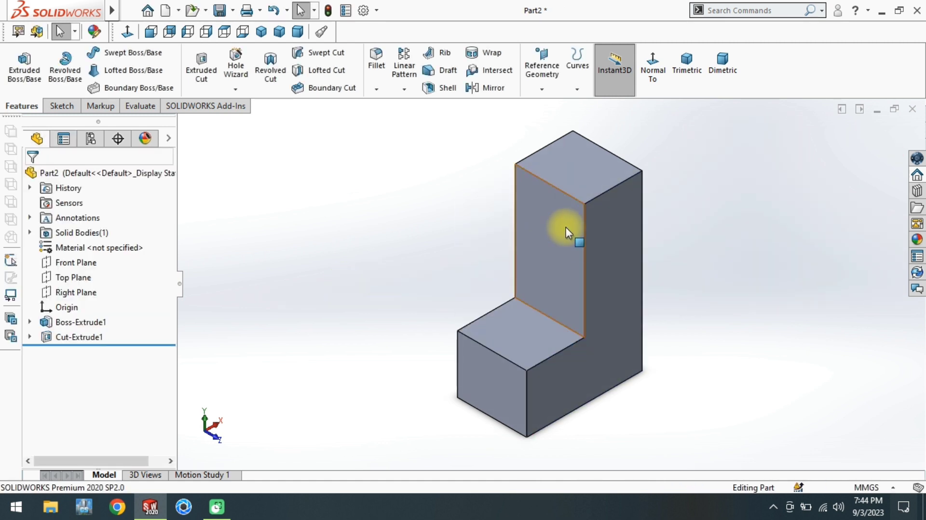
Step: On the upright's inner step face, sketch a closed triangle at the upper front corner, its lower vertex about 45 mm above the base
{"action": "left_click", "coordinate": [566, 227]}
{"action": "left_click", "coordinate": [631, 186]}
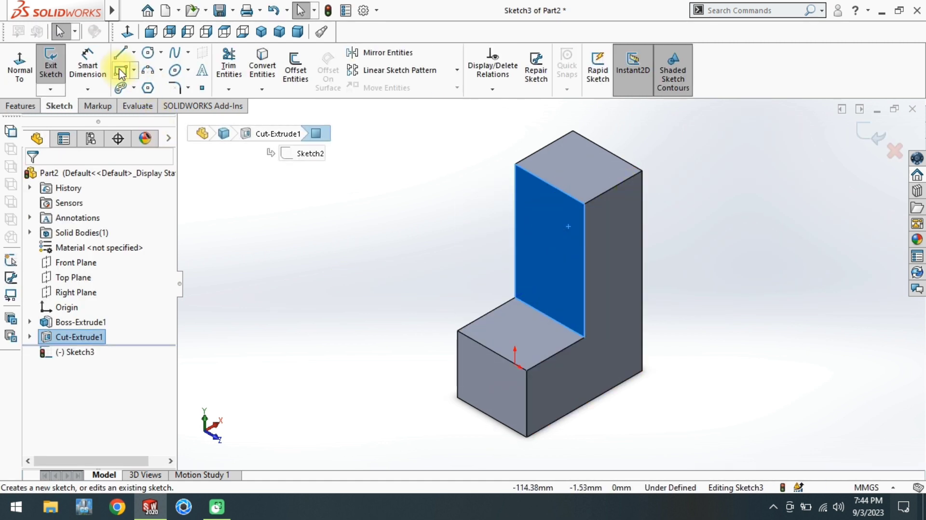
{"action": "left_click", "coordinate": [121, 52]}
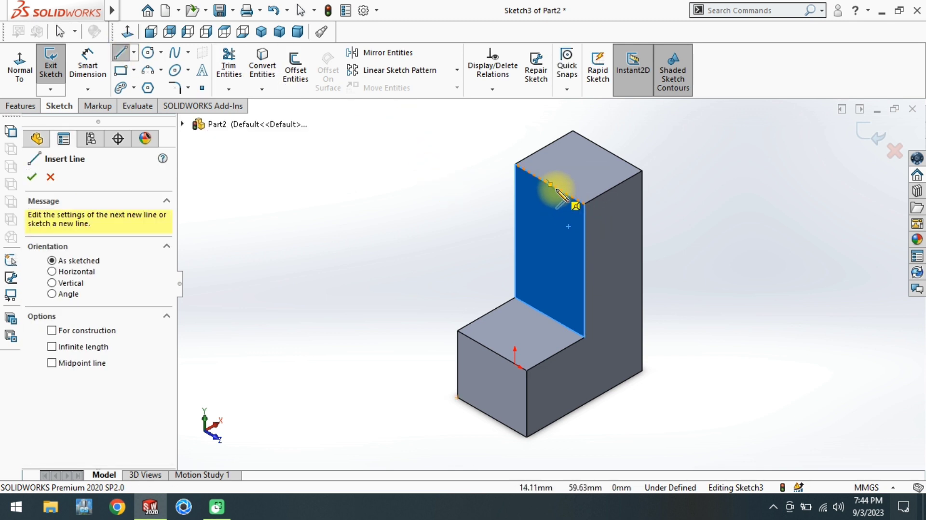
{"action": "left_click", "coordinate": [558, 188]}
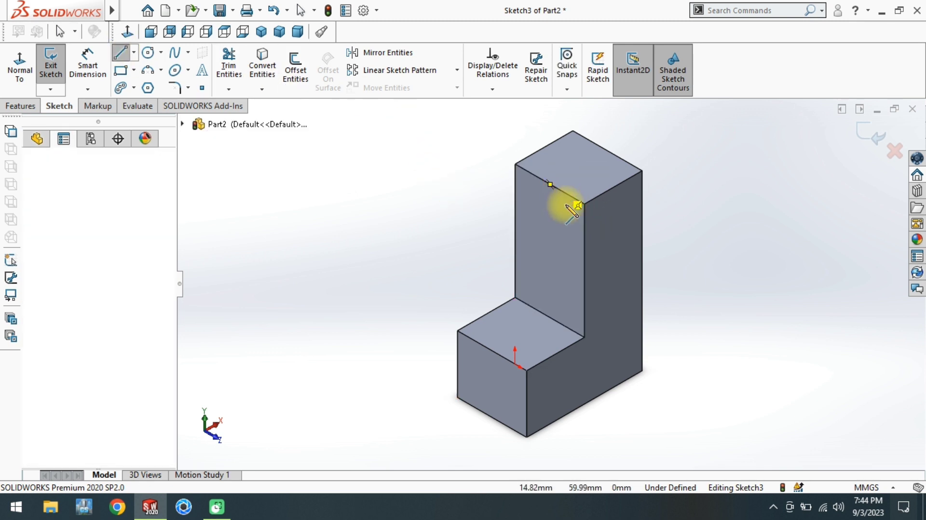
{"action": "left_click", "coordinate": [584, 254]}
{"action": "left_click", "coordinate": [585, 203]}
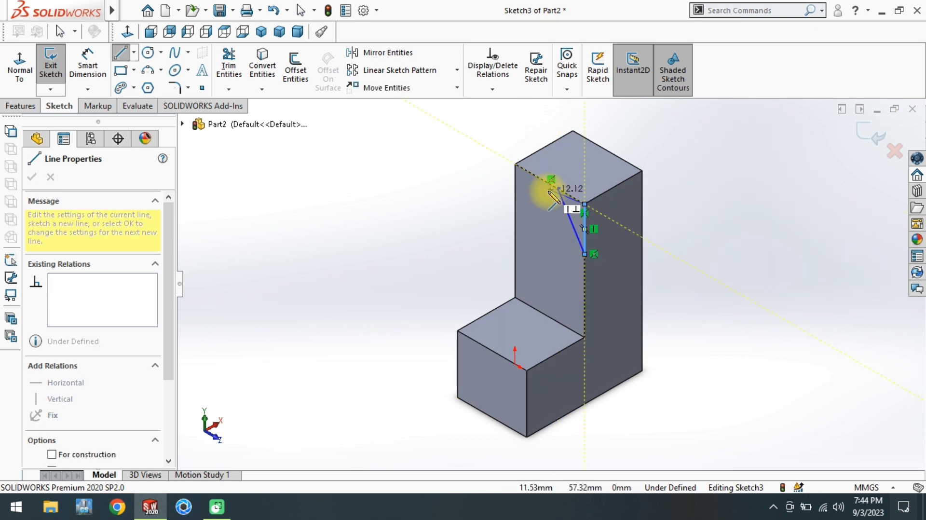
{"action": "left_click", "coordinate": [557, 188]}
Step: Dimension the triangle's lower vertex 40 mm above the block's bottom edge
{"action": "left_click", "coordinate": [87, 63]}
{"action": "scroll", "coordinate": [546, 202], "scroll_direction": "down", "scroll_amount": 3}
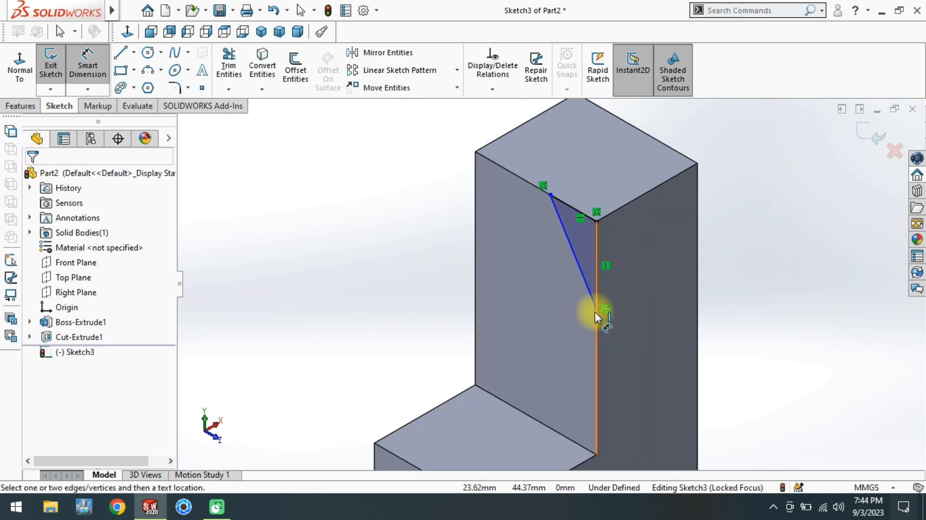
{"action": "left_click", "coordinate": [598, 310]}
{"action": "scroll", "coordinate": [595, 338], "scroll_direction": "up", "scroll_amount": 3}
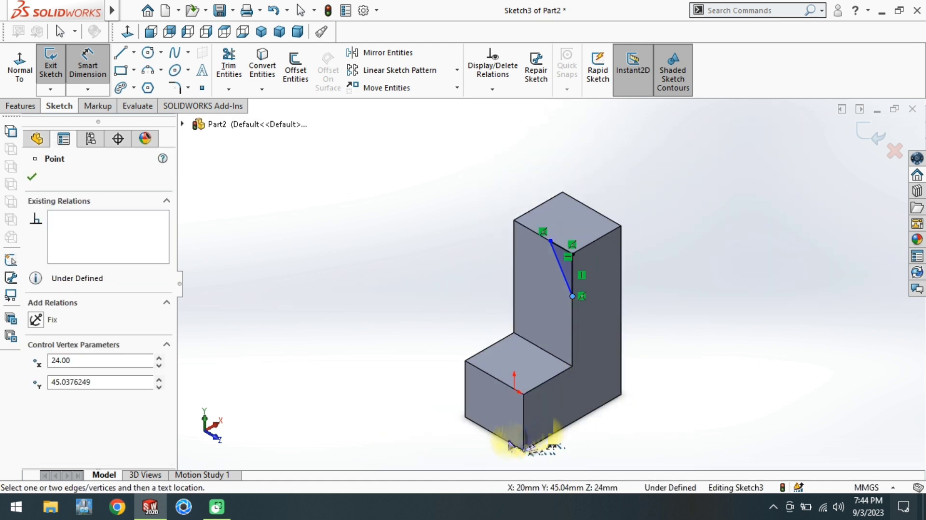
{"action": "left_click", "coordinate": [515, 442]}
{"action": "left_click", "coordinate": [597, 386]}
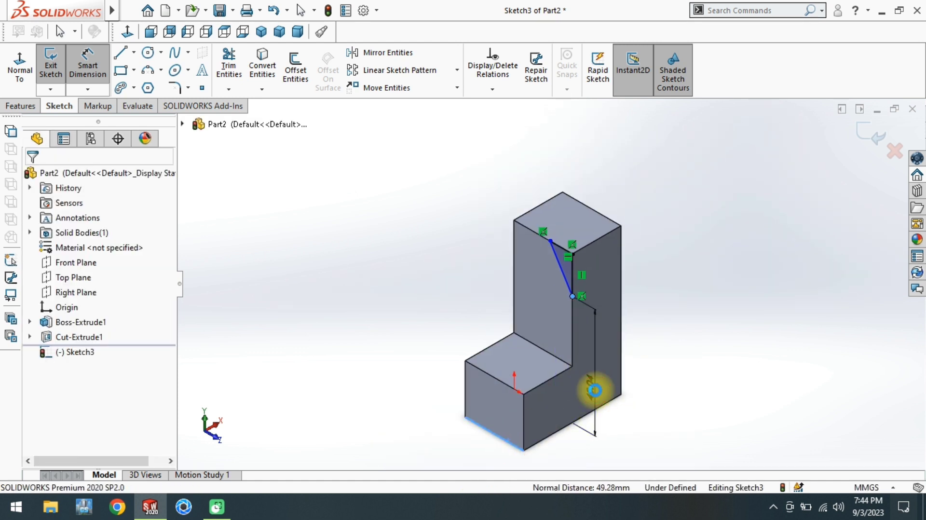
{"action": "type", "text": "40"}
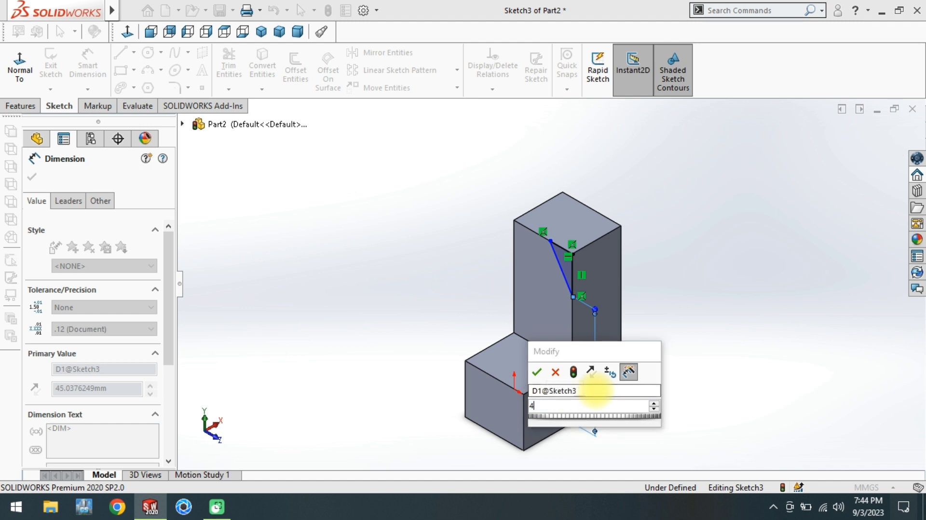
{"action": "key", "text": "Return"}
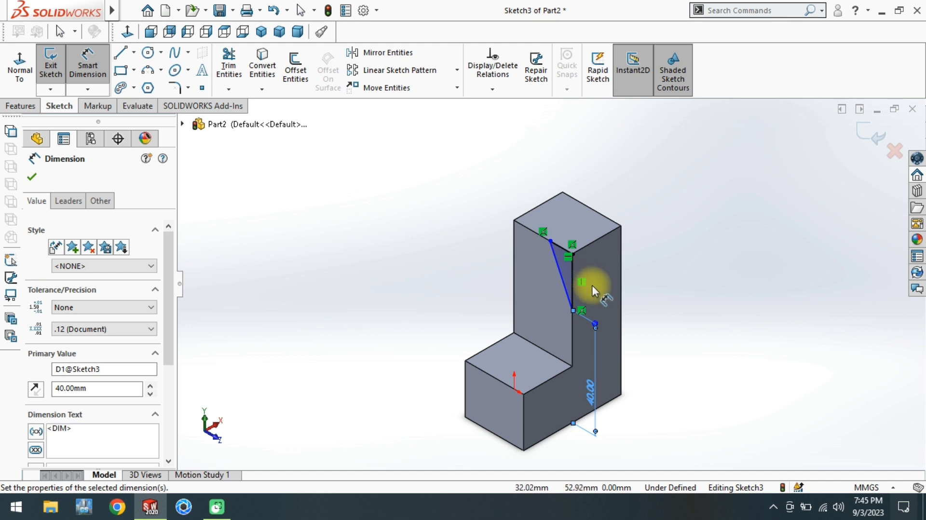
Step: Dimension the triangle's vertex on the top edge 15 mm from the face's opposite vertical edge
{"action": "scroll", "coordinate": [542, 247], "scroll_direction": "down", "scroll_amount": 2}
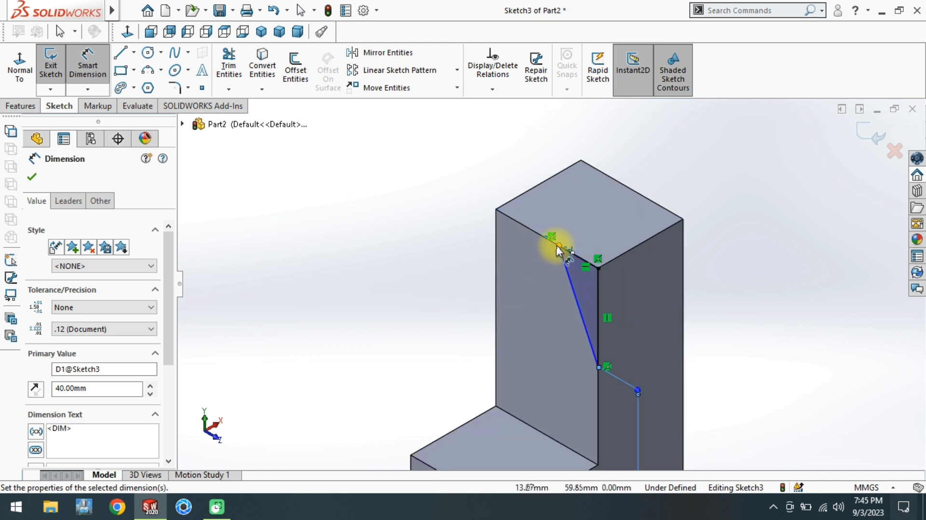
{"action": "left_click", "coordinate": [559, 246]}
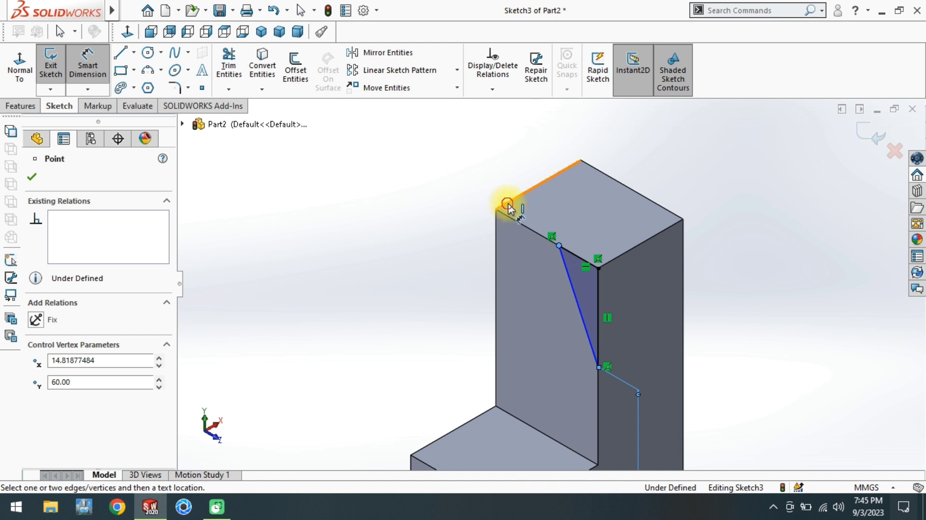
{"action": "left_click", "coordinate": [493, 230]}
{"action": "left_click", "coordinate": [527, 267]}
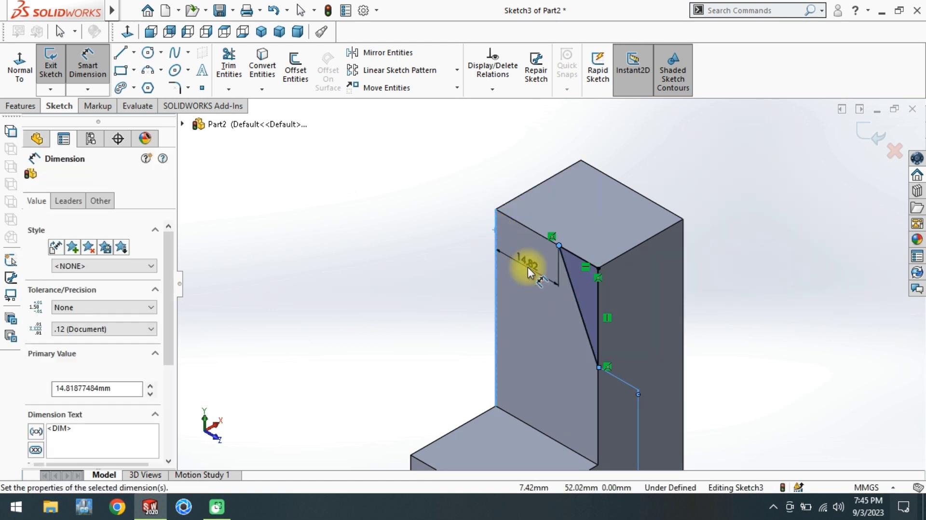
{"action": "type", "text": "15"}
{"action": "key", "text": "Return"}
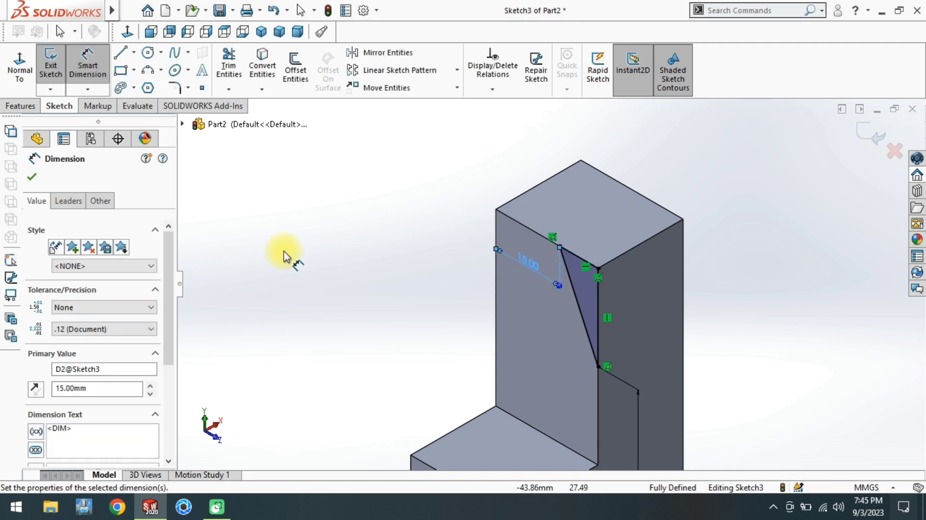
Step: Cut-extrude the triangle through the upright to bevel its upper corner
{"action": "left_click", "coordinate": [20, 106]}
{"action": "left_click", "coordinate": [200, 67]}
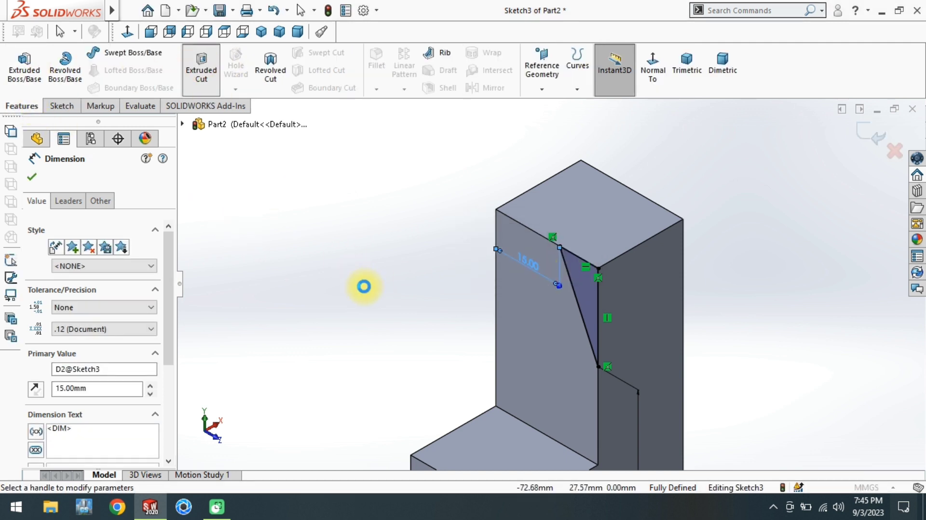
{"action": "key", "text": "Return"}
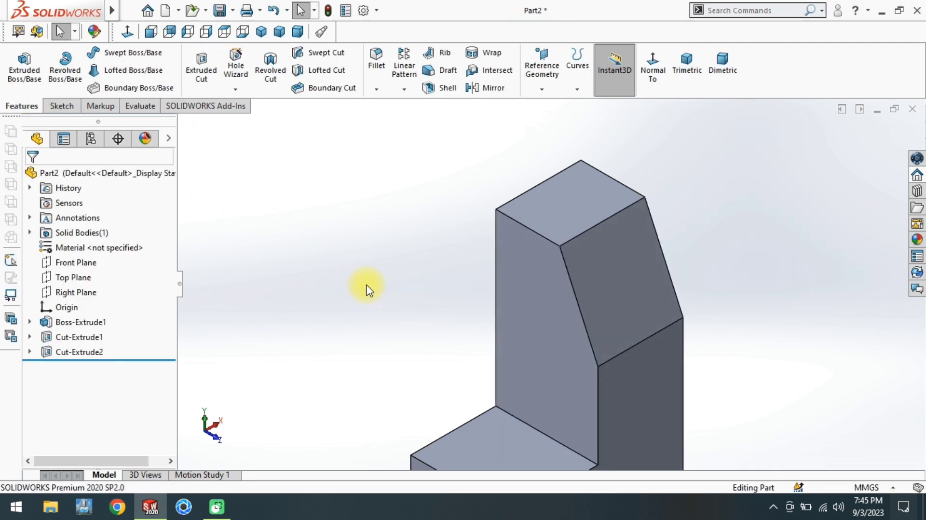
Step: On the upright's inner step face, sketch a narrow corner rectangle from the upper corner opposite the bevel and start dimensioning it
{"action": "left_click", "coordinate": [552, 253]}
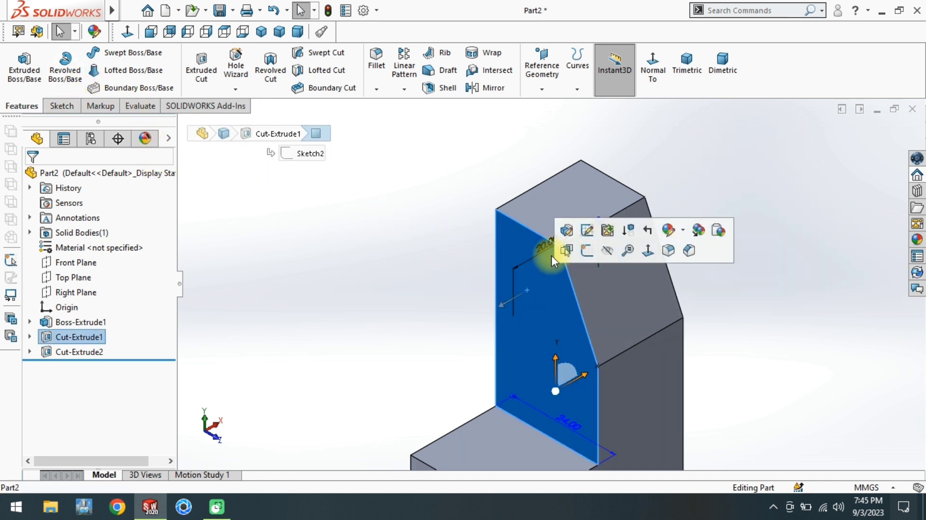
{"action": "left_click", "coordinate": [582, 245]}
{"action": "left_click", "coordinate": [121, 70]}
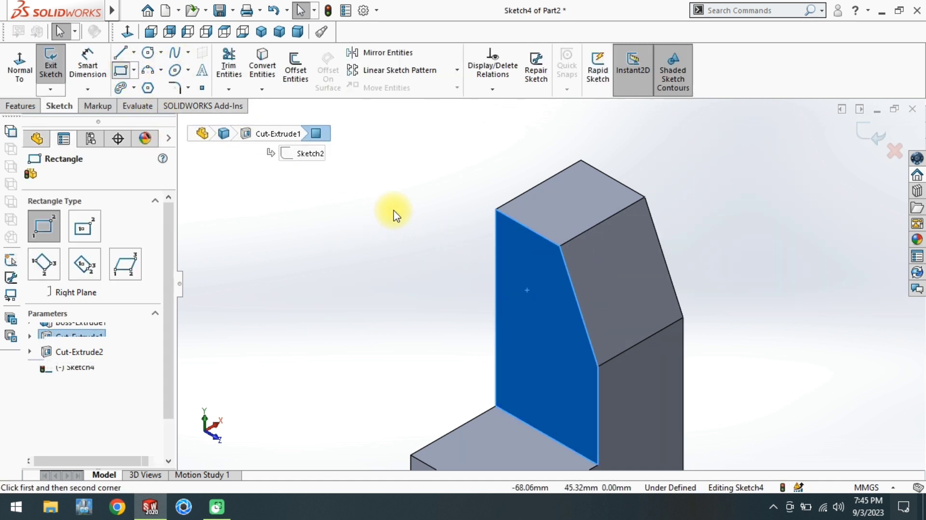
{"action": "left_click", "coordinate": [495, 211]}
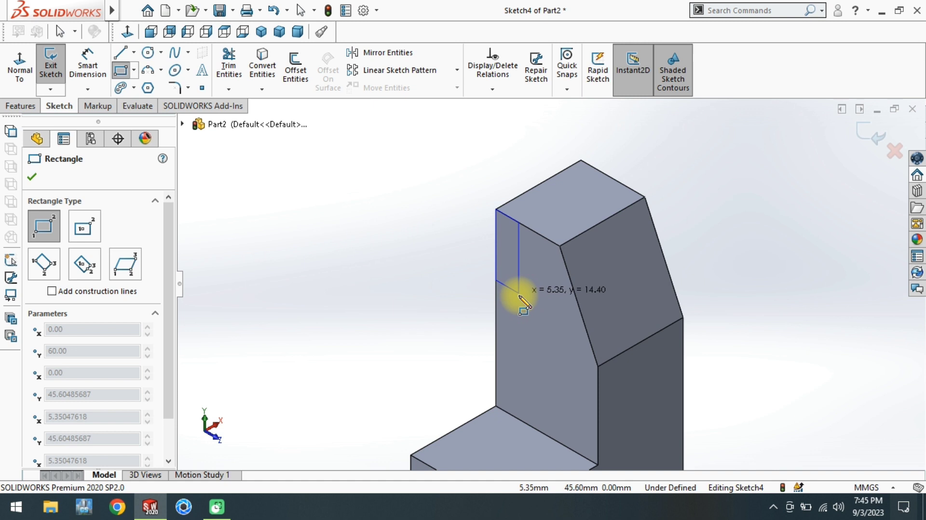
{"action": "left_click", "coordinate": [523, 320]}
{"action": "right_click_drag", "start_coordinate": [407, 376], "coordinate": [417, 270]}
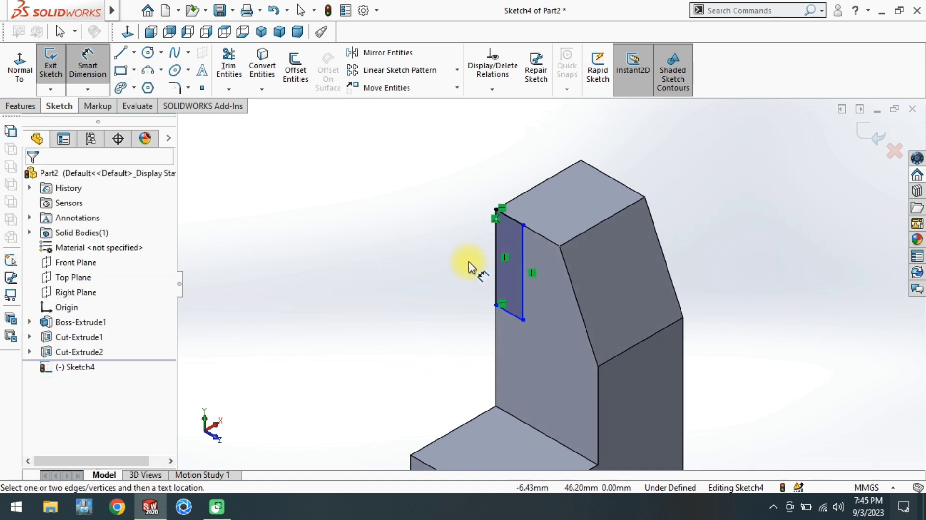
Step: Set the width of the narrow rectangle on the upright's inner face to 10 mm
{"action": "left_click", "coordinate": [509, 219]}
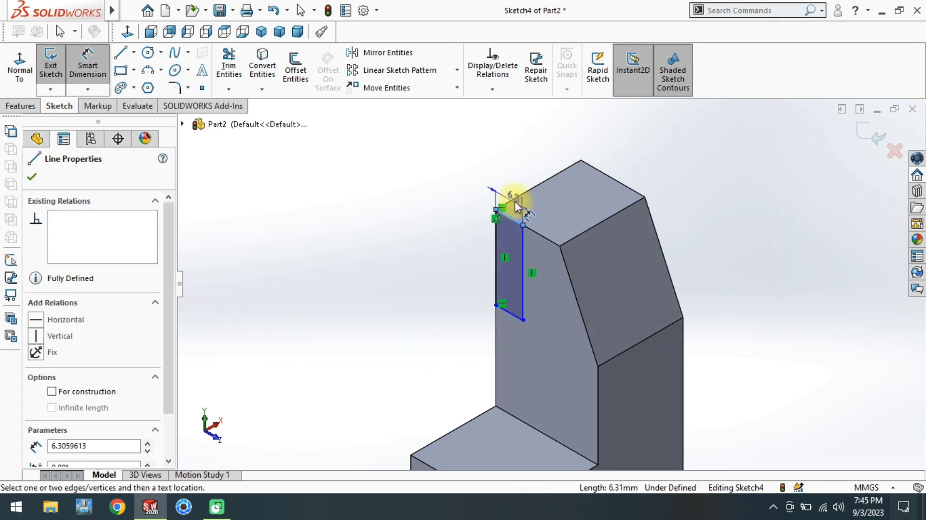
{"action": "left_click", "coordinate": [516, 181]}
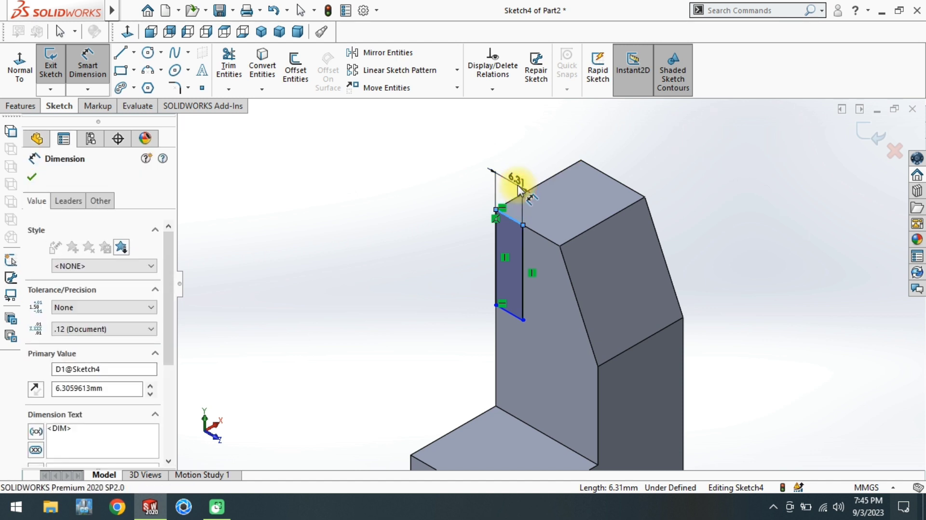
{"action": "key", "text": "Return"}
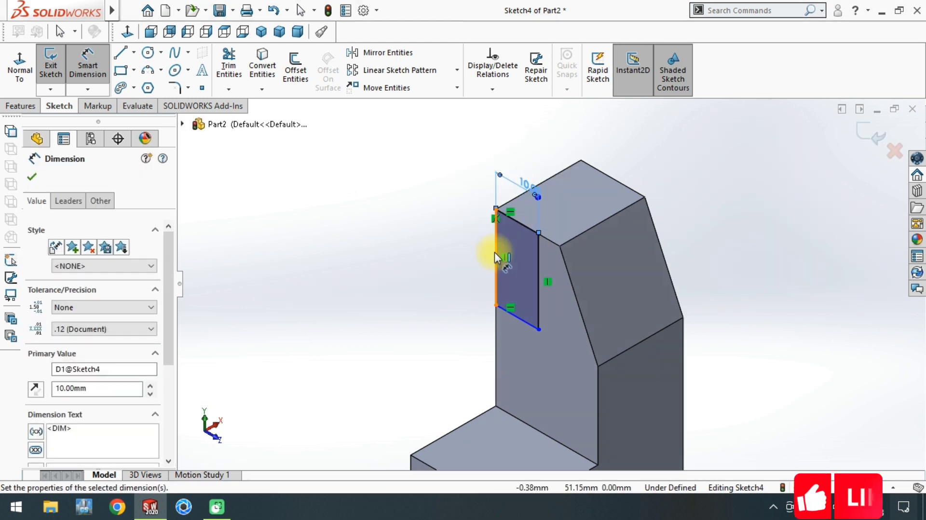
Step: Dimension the rectangle's lower edge 35 mm above the block's bottom edge
{"action": "scroll", "coordinate": [528, 354], "scroll_direction": "up", "scroll_amount": 2}
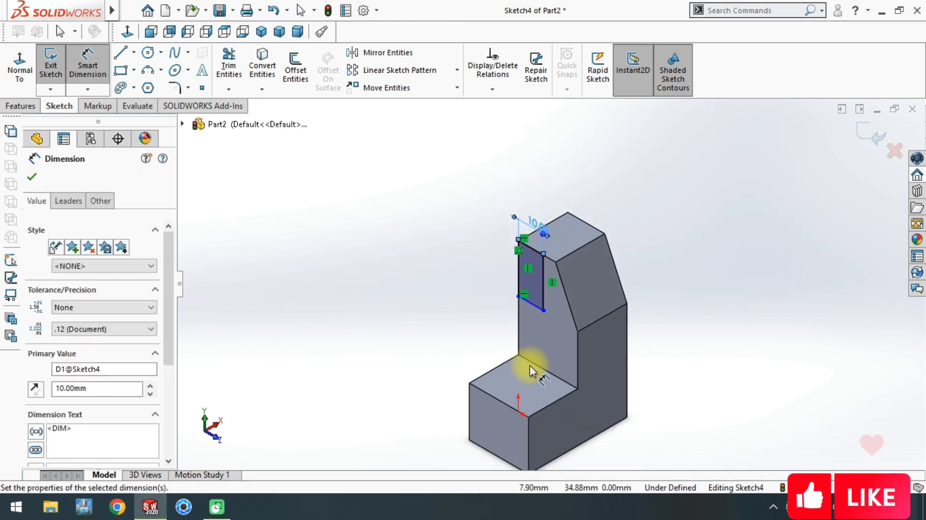
{"action": "scroll", "coordinate": [531, 367], "scroll_direction": "down", "scroll_amount": 4}
{"action": "left_click", "coordinate": [562, 249]}
{"action": "scroll", "coordinate": [505, 427], "scroll_direction": "up", "scroll_amount": 3}
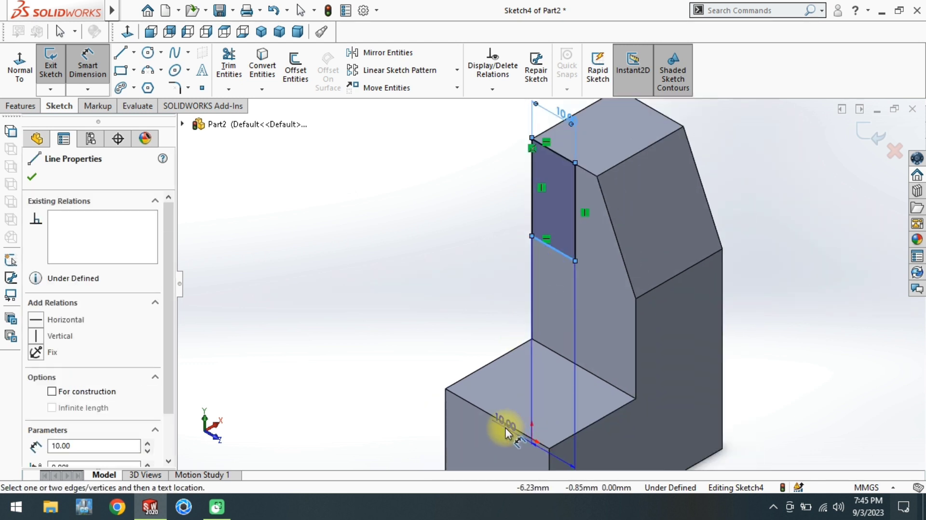
{"action": "left_click", "coordinate": [511, 448]}
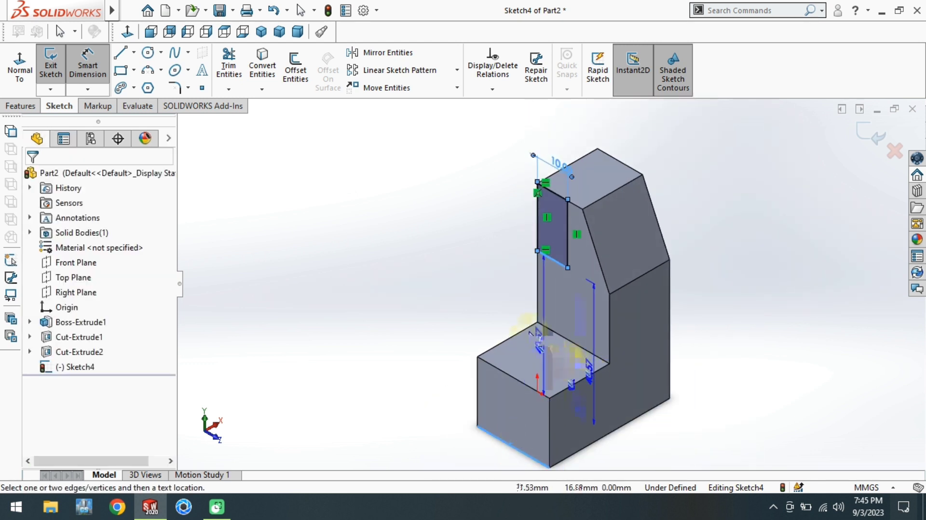
{"action": "left_click", "coordinate": [498, 324]}
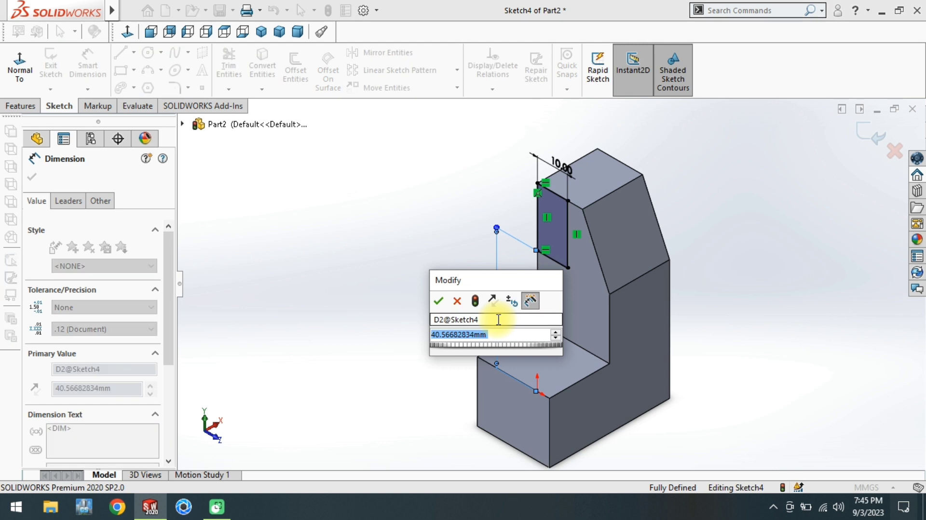
{"action": "type", "text": "35"}
{"action": "key", "text": "Return"}
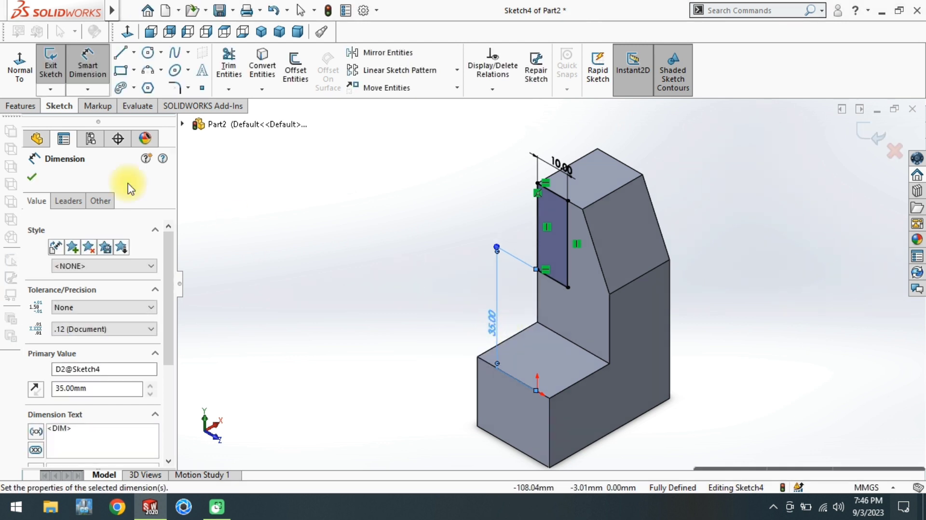
Step: Cut-extrude the rectangle 24 mm blind to notch the upright's upper corner opposite the bevel
{"action": "left_click", "coordinate": [21, 106]}
{"action": "left_click", "coordinate": [199, 67]}
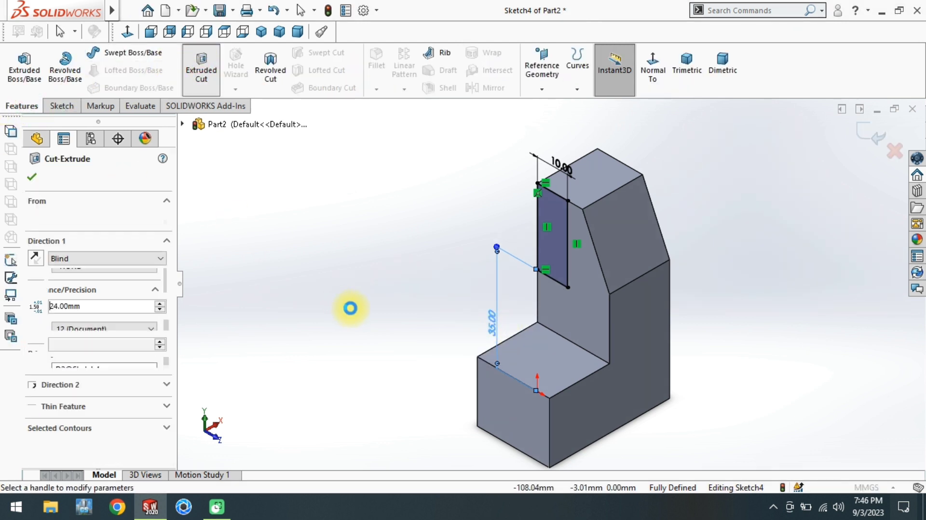
{"action": "key", "text": "Return"}
Step: Inspect the notched part from several isometric corner views, ending with the step, notch and bevel facing forward
{"action": "middle_click_drag", "start_coordinate": [368, 320], "coordinate": [446, 271]}
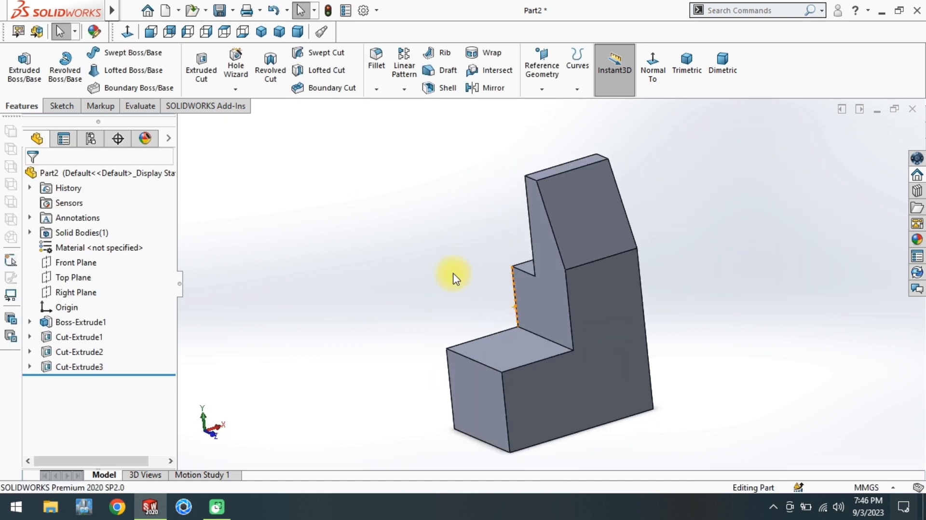
{"action": "left_click", "coordinate": [261, 31]}
{"action": "key", "text": "space"}
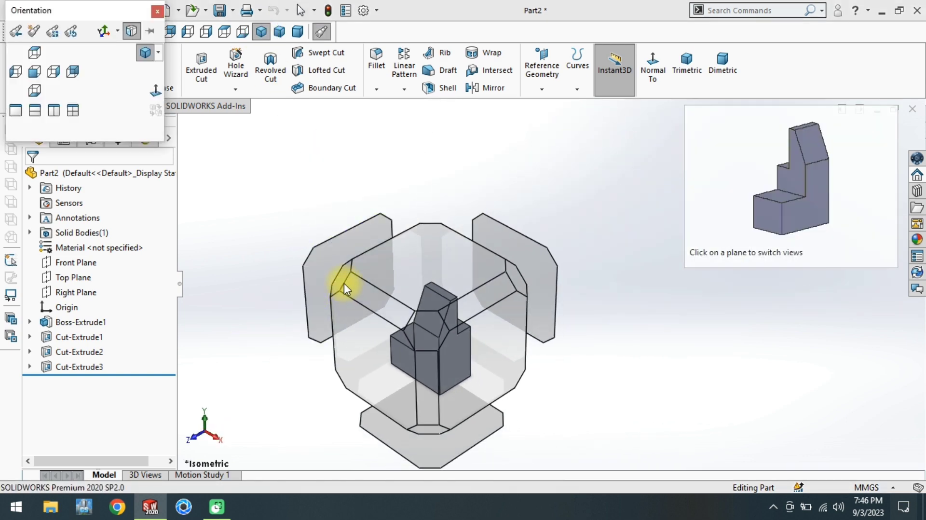
{"action": "left_click", "coordinate": [343, 285]}
{"action": "scroll", "coordinate": [595, 250], "scroll_direction": "up", "scroll_amount": 1}
{"action": "scroll", "coordinate": [594, 250], "scroll_direction": "down", "scroll_amount": 1}
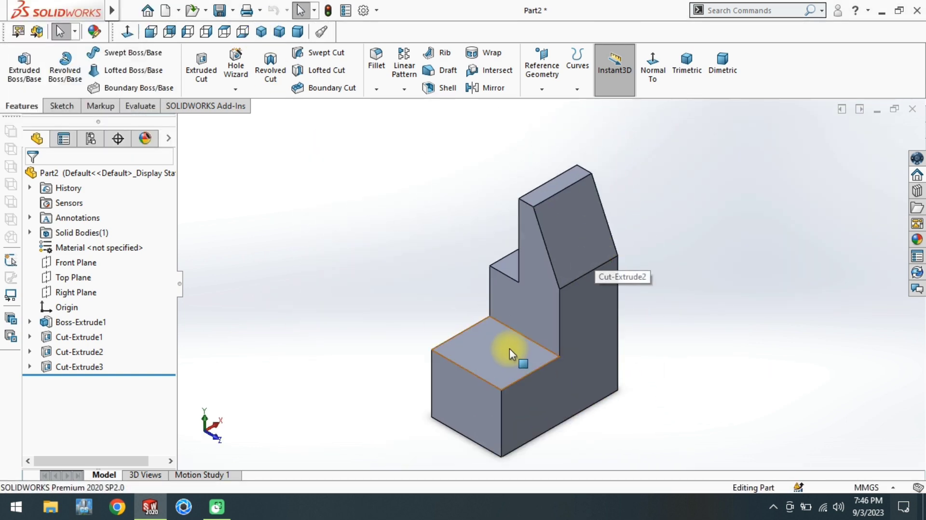
{"action": "scroll", "coordinate": [551, 350], "scroll_direction": "up", "scroll_amount": 1}
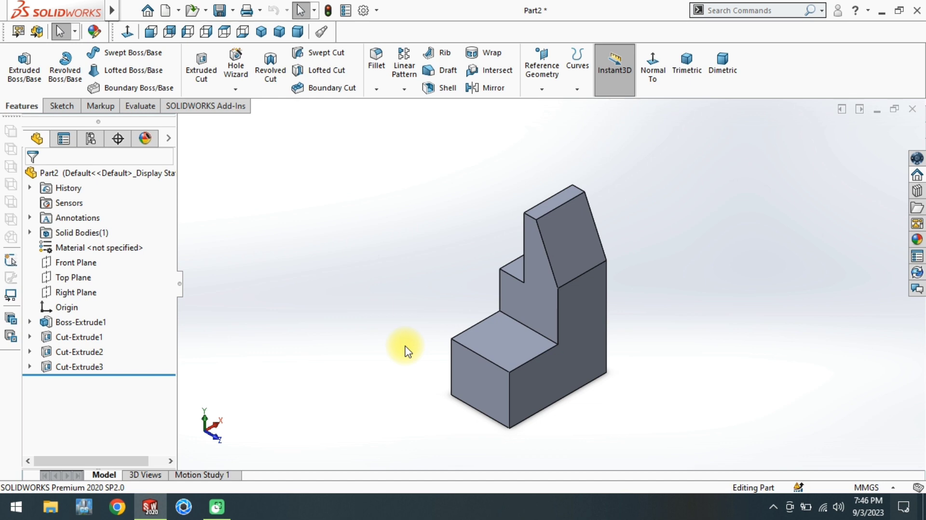
{"action": "key", "text": "space"}
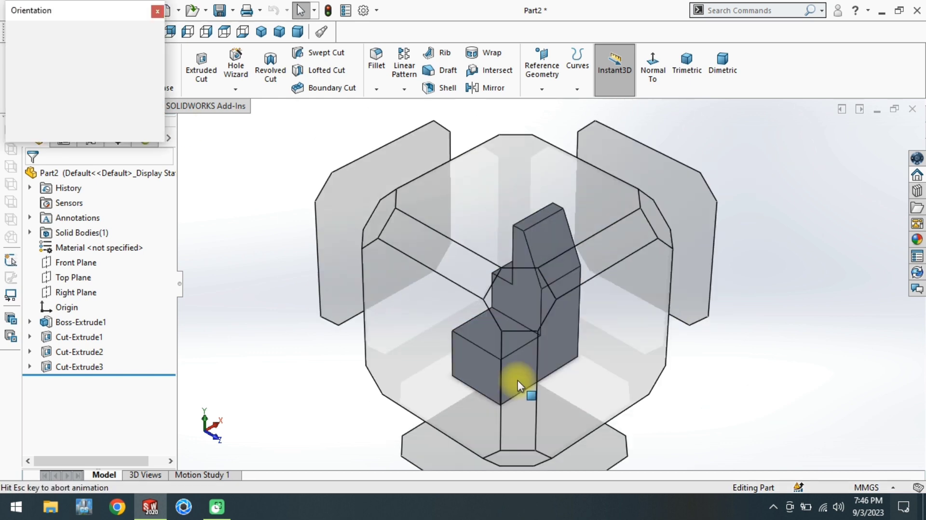
{"action": "left_click", "coordinate": [342, 281]}
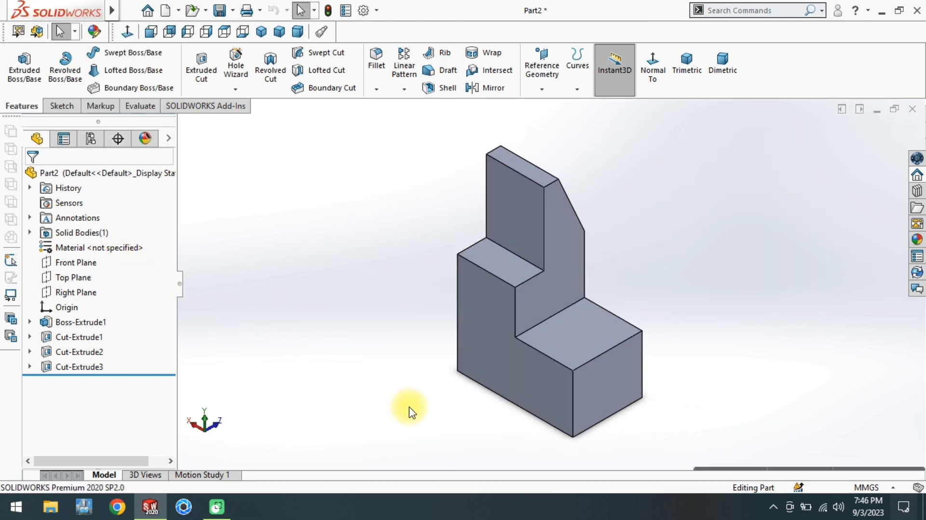
{"action": "key", "text": "space"}
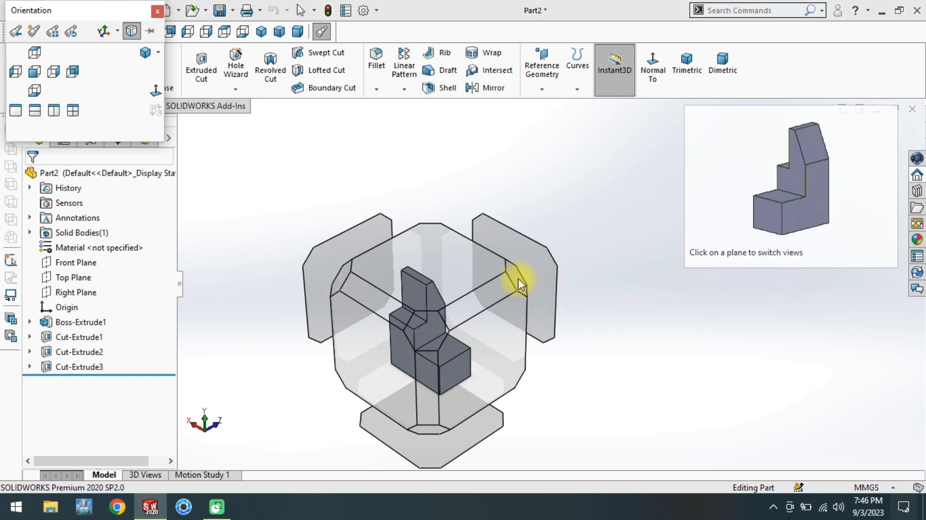
{"action": "left_click", "coordinate": [253, 228]}
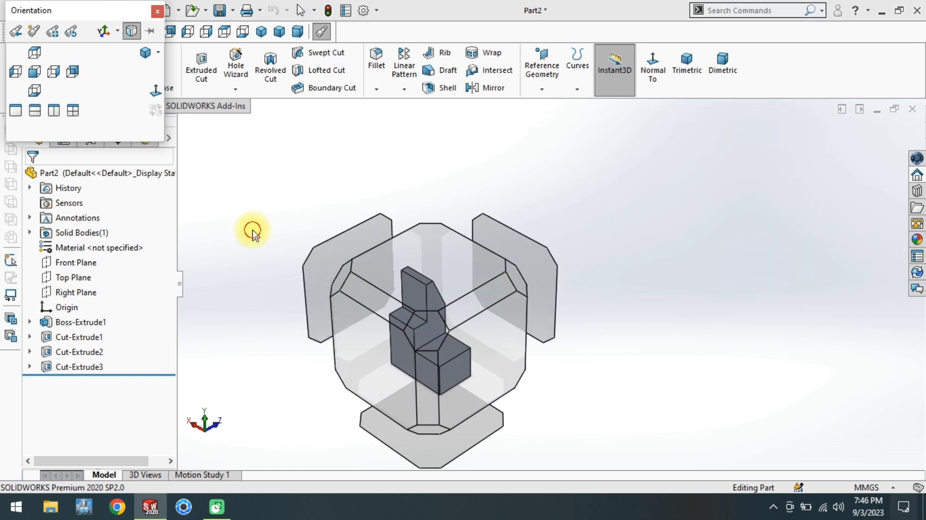
{"action": "left_click", "coordinate": [261, 32]}
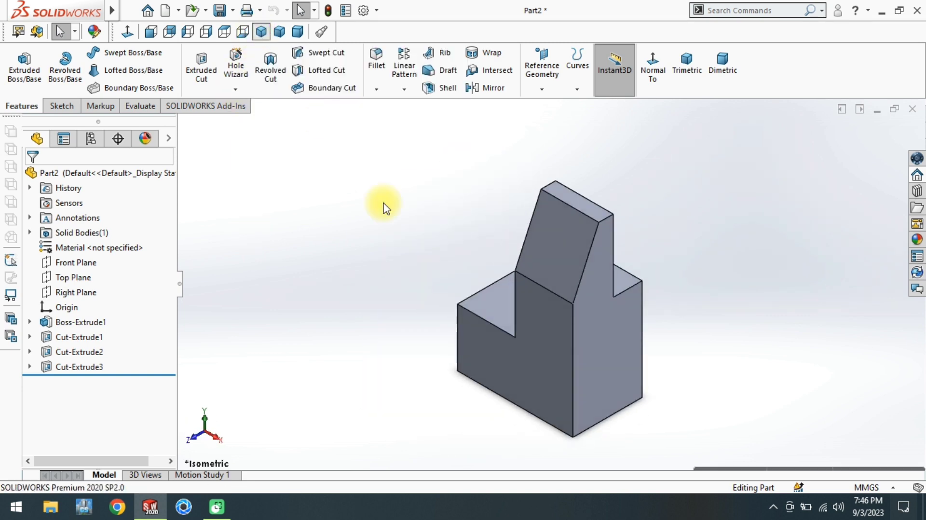
{"action": "key", "text": "space"}
{"action": "left_click", "coordinate": [344, 282]}
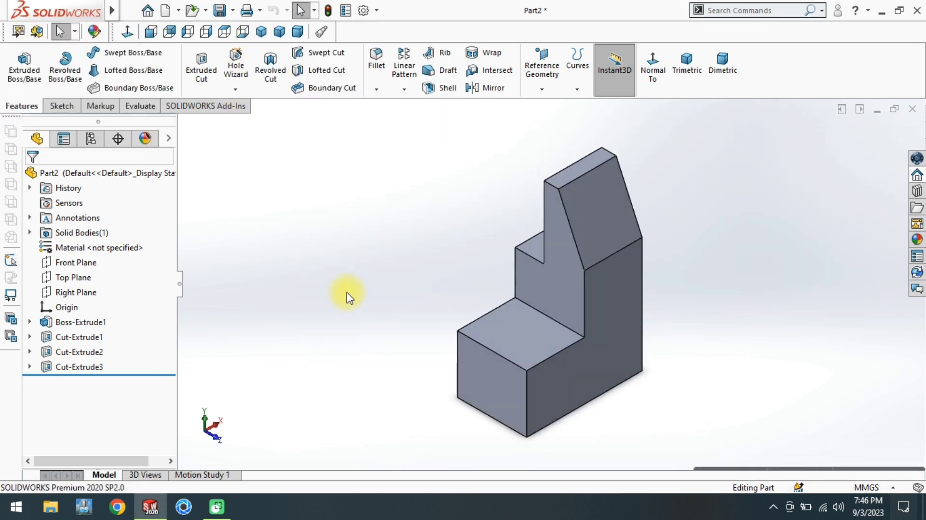
Step: Apply the standard green color to the whole part, keeping the appearance settings pinned open
{"action": "left_click", "coordinate": [95, 31]}
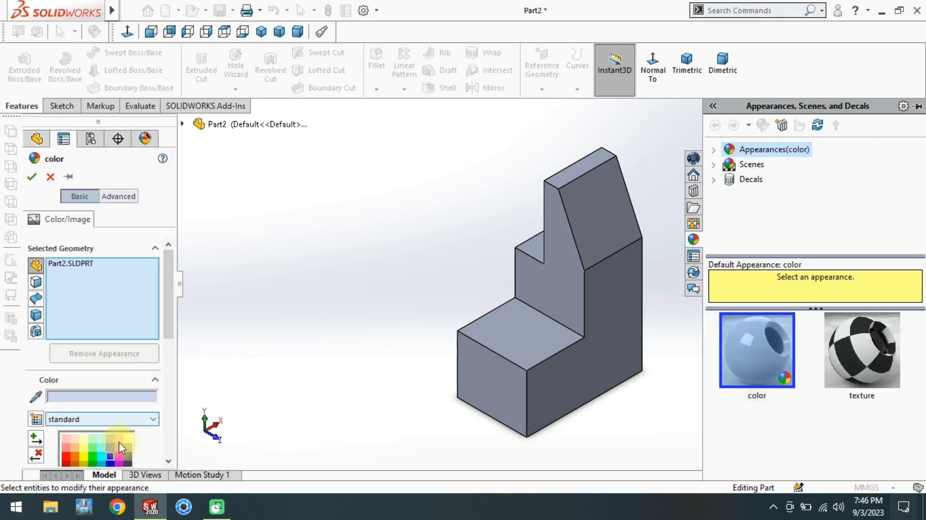
{"action": "scroll", "coordinate": [164, 337], "scroll_direction": "down", "scroll_amount": 3}
{"action": "left_click", "coordinate": [92, 332]}
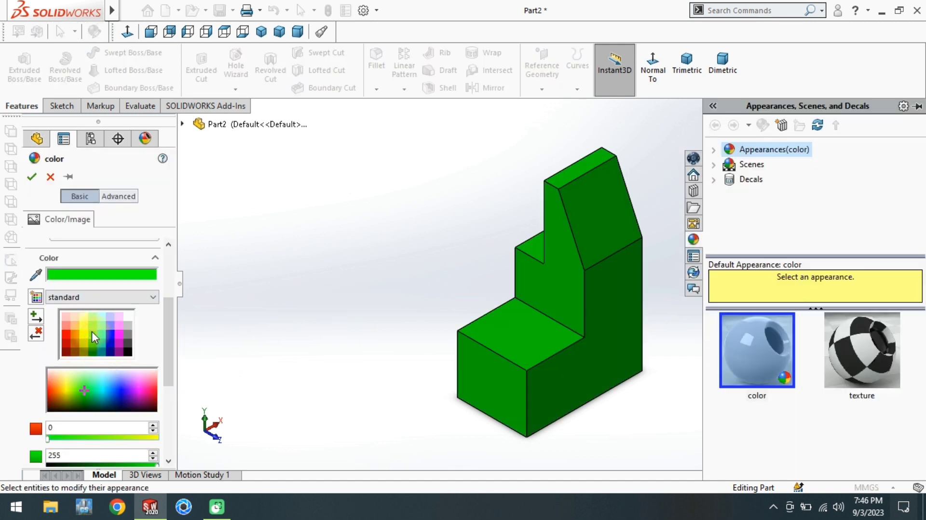
{"action": "left_click", "coordinate": [70, 178]}
{"action": "left_click", "coordinate": [33, 178]}
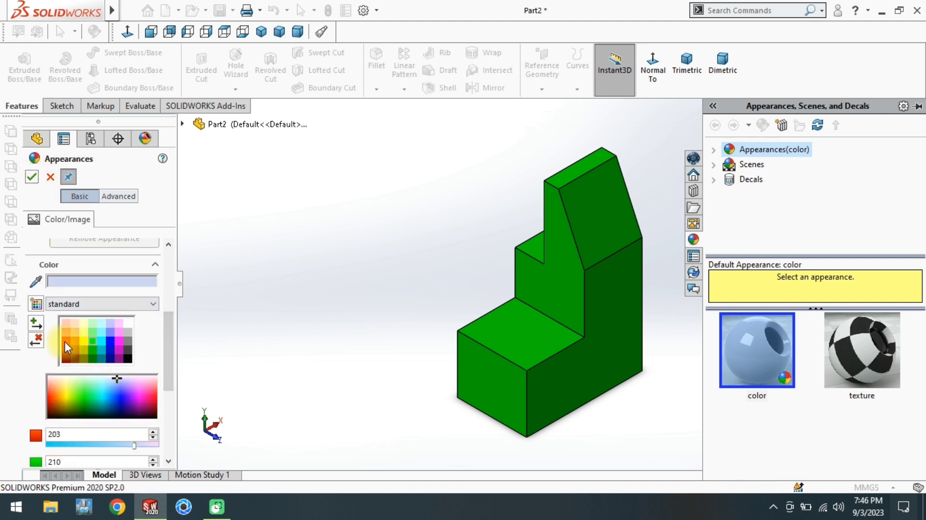
Step: Color the upright's inner face, the lower step's top face and both notch faces red (RGB 255, 0, 0)
{"action": "left_click", "coordinate": [65, 340]}
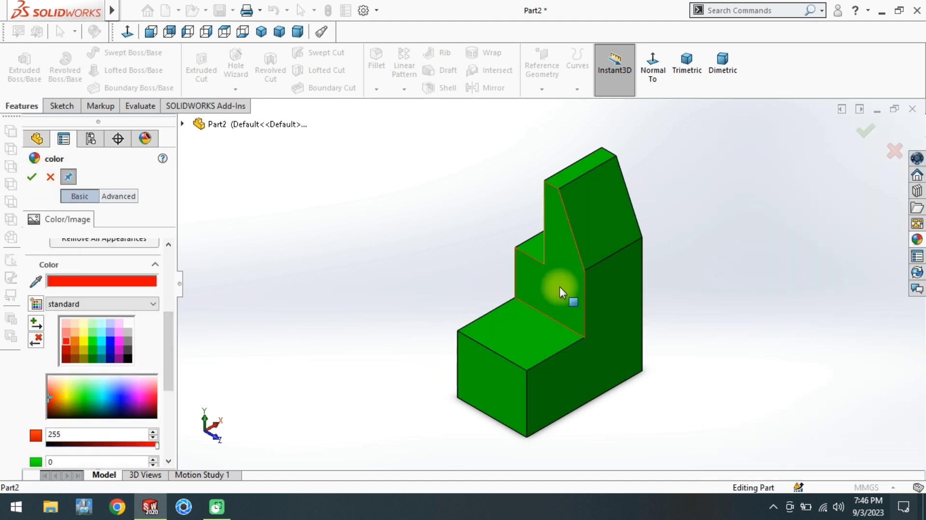
{"action": "scroll", "coordinate": [164, 317], "scroll_direction": "up", "scroll_amount": 4}
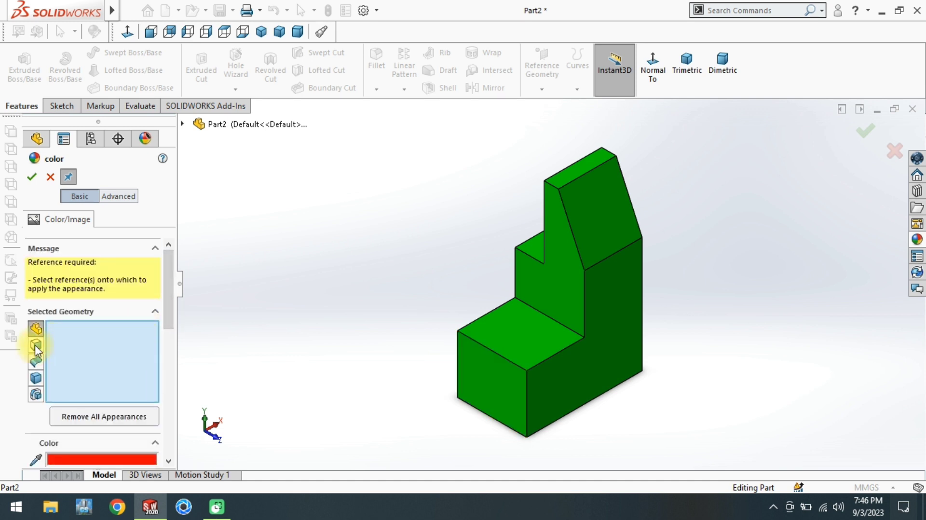
{"action": "scroll", "coordinate": [168, 308], "scroll_direction": "down", "scroll_amount": 4}
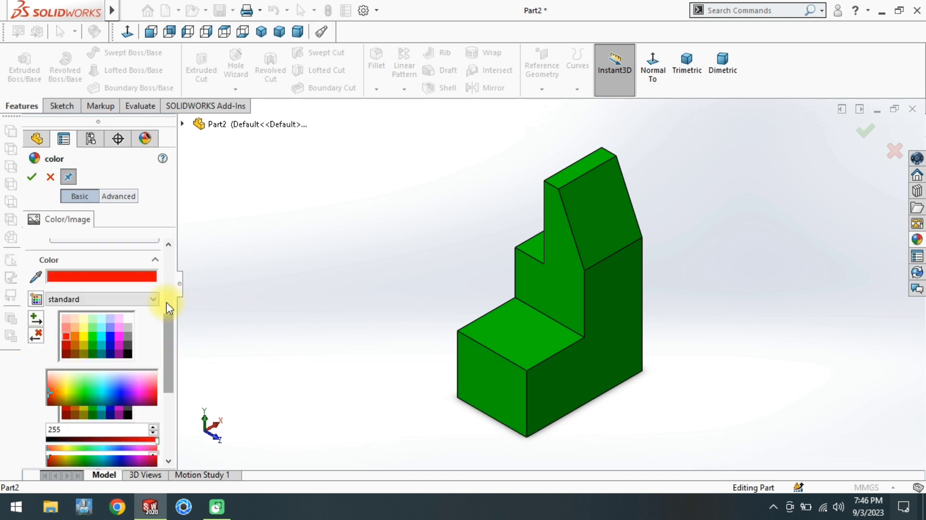
{"action": "left_click", "coordinate": [568, 282]}
{"action": "left_click", "coordinate": [527, 331]}
{"action": "middle_click_drag", "start_coordinate": [531, 297], "coordinate": [571, 235]}
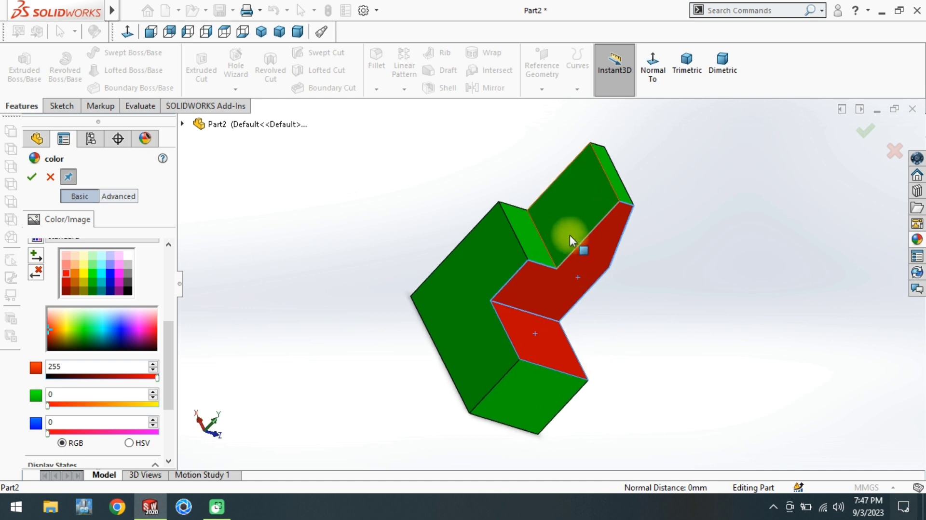
{"action": "left_click", "coordinate": [568, 234]}
{"action": "middle_click_drag", "start_coordinate": [598, 307], "coordinate": [530, 236]}
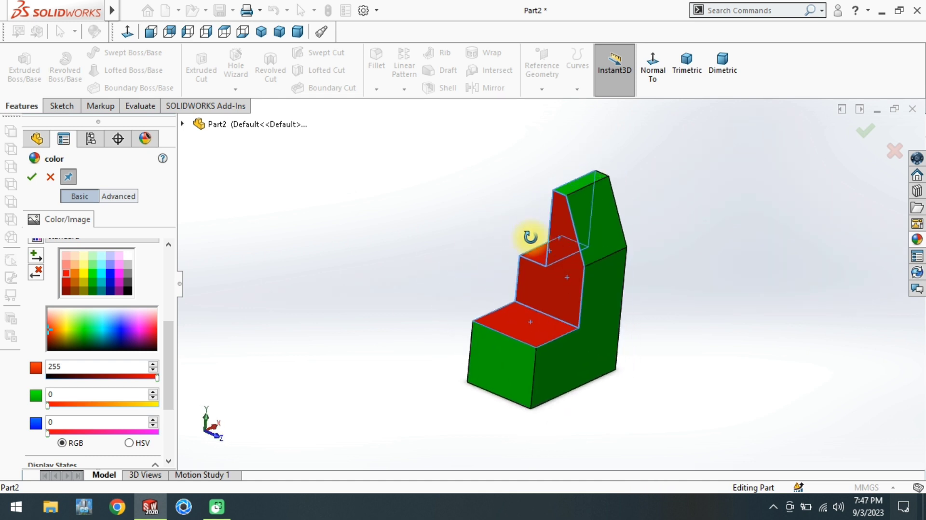
{"action": "left_click", "coordinate": [463, 244]}
Step: Color the upright's beveled face blue, close the appearance settings and restore the isometric corner view
{"action": "scroll", "coordinate": [161, 367], "scroll_direction": "up", "scroll_amount": 5}
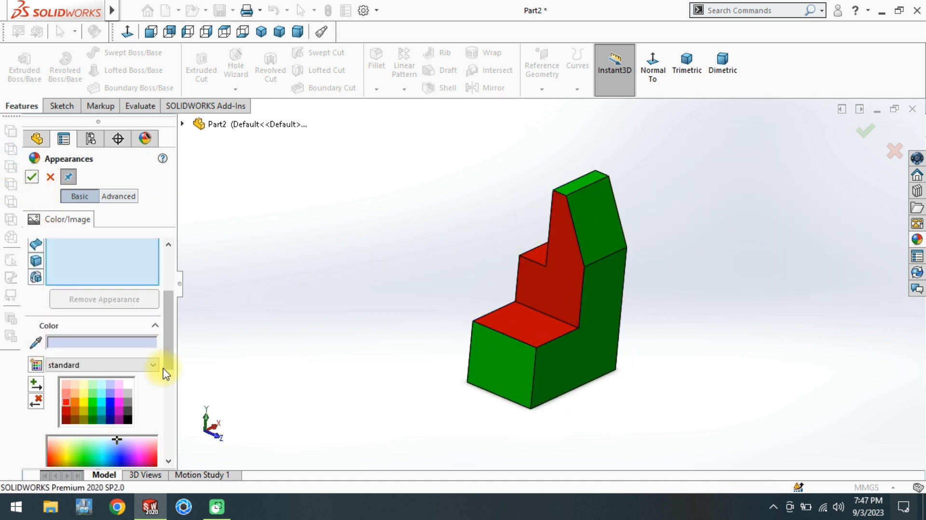
{"action": "left_click", "coordinate": [110, 402]}
{"action": "left_click", "coordinate": [589, 254]}
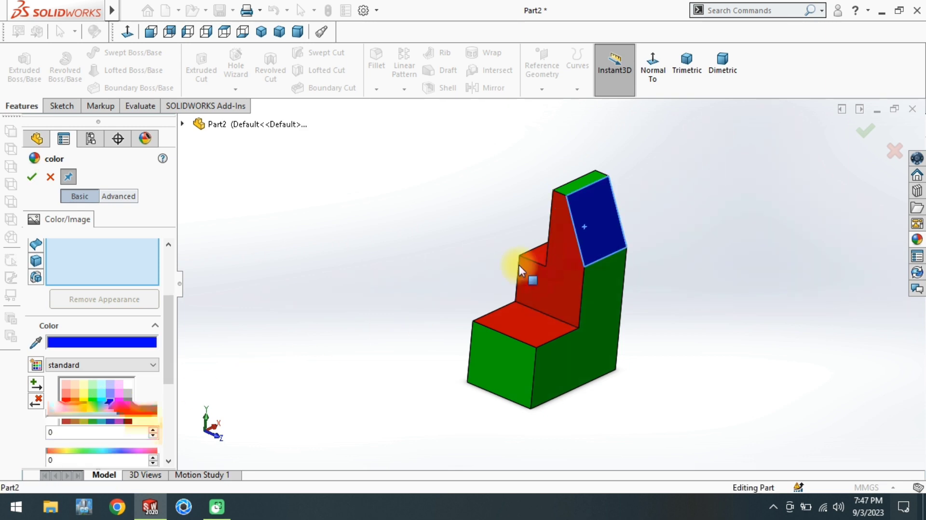
{"action": "left_click", "coordinate": [28, 177]}
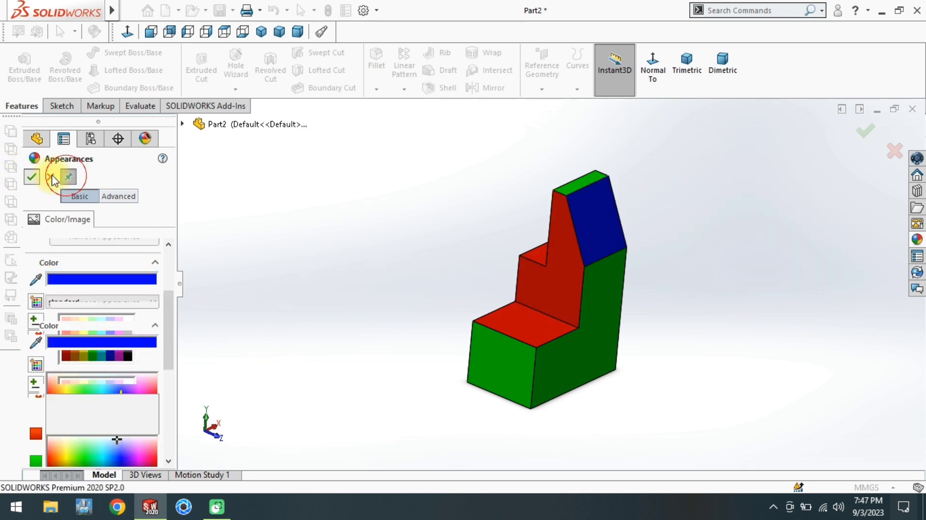
{"action": "key", "text": "space"}
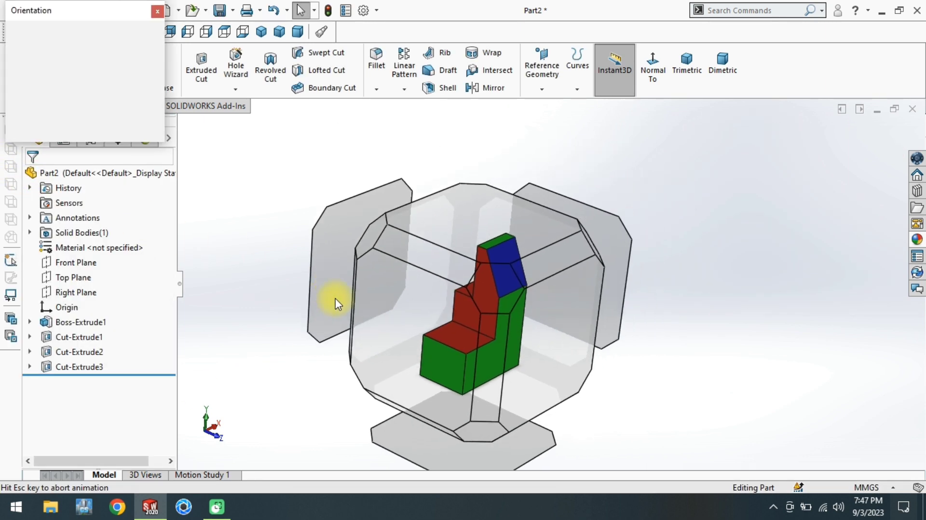
{"action": "left_click", "coordinate": [446, 312]}
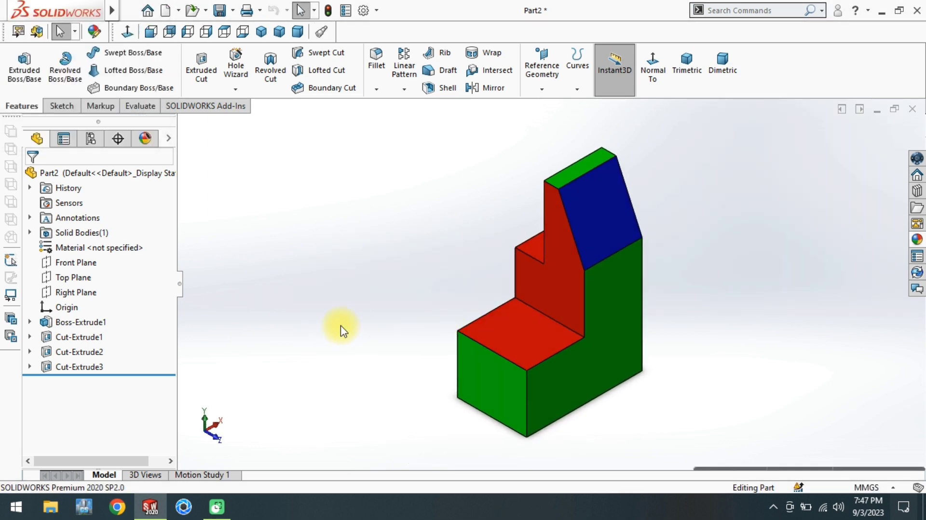
Step: Save the part as 37 in the BOOK 1 folder
{"action": "key", "text": "ctrl+s"}
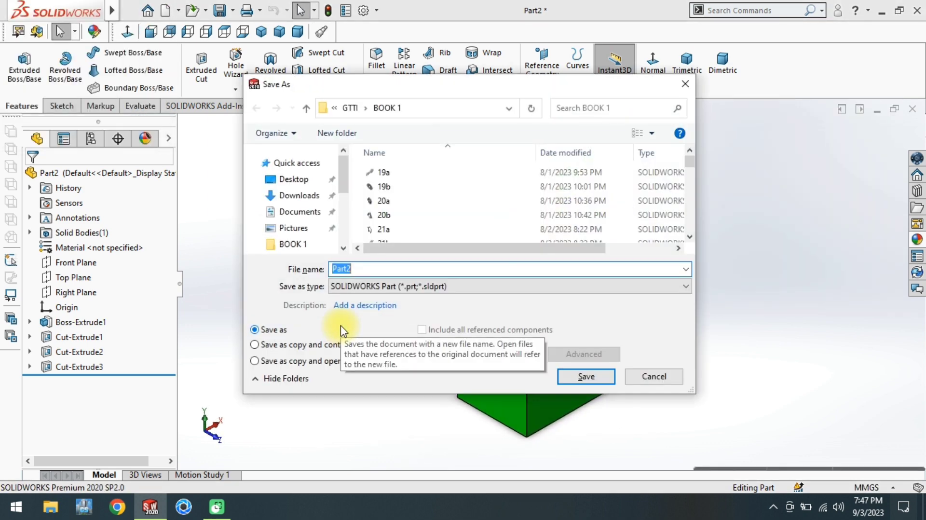
{"action": "type", "text": "37"}
{"action": "key", "text": "Return"}
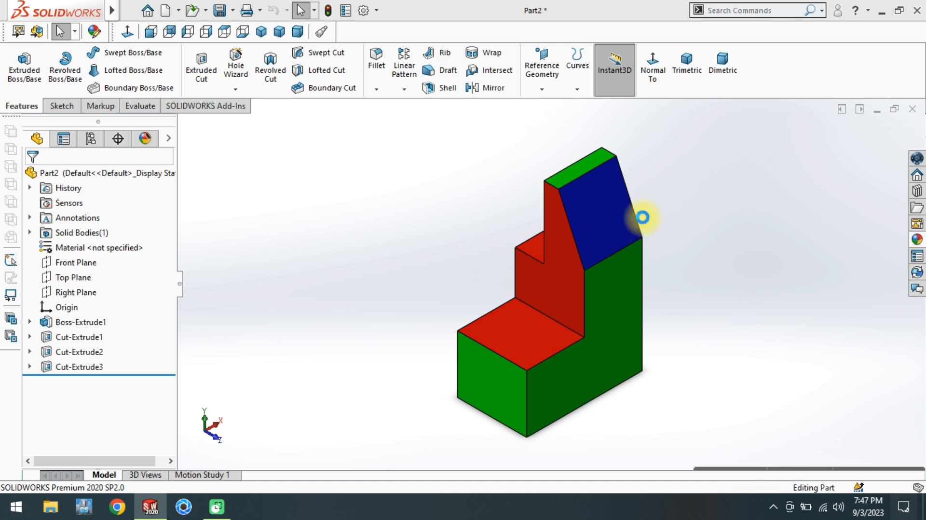
Step: Create a new drawing using the sheet format "a4 210,297 YT.slddrt" and dismiss the automatic Model View command
{"action": "key", "text": "ctrl+n"}
{"action": "key", "text": "Return"}
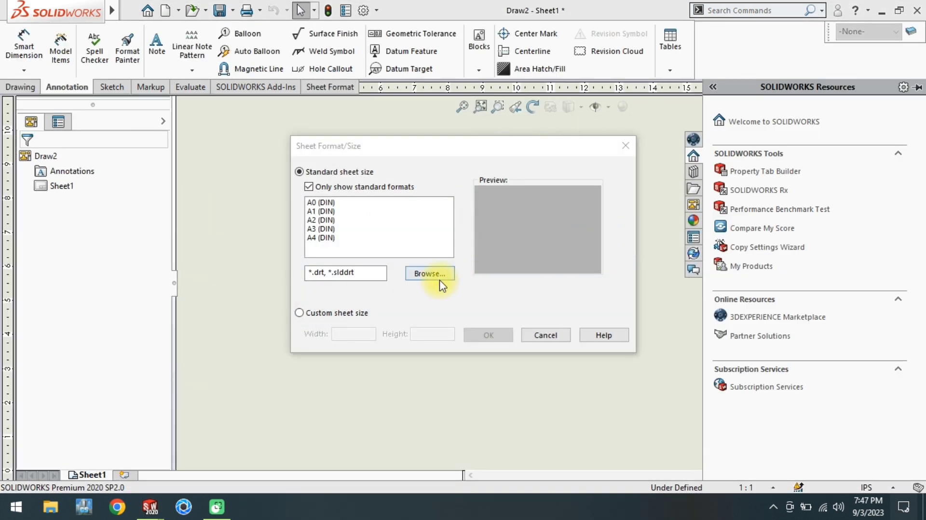
{"action": "left_click", "coordinate": [429, 273]}
{"action": "type", "text": "A4"}
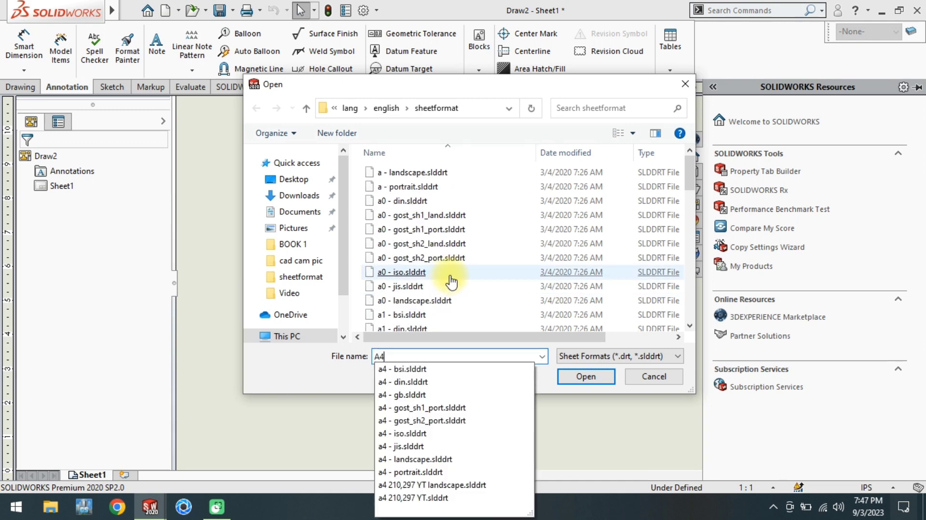
{"action": "left_click", "coordinate": [448, 499]}
{"action": "left_click", "coordinate": [586, 376]}
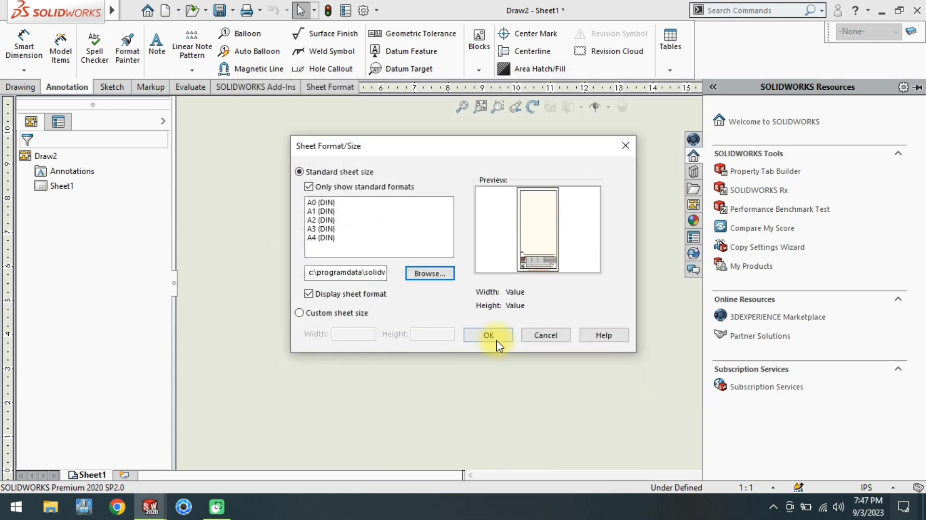
{"action": "left_click", "coordinate": [488, 335]}
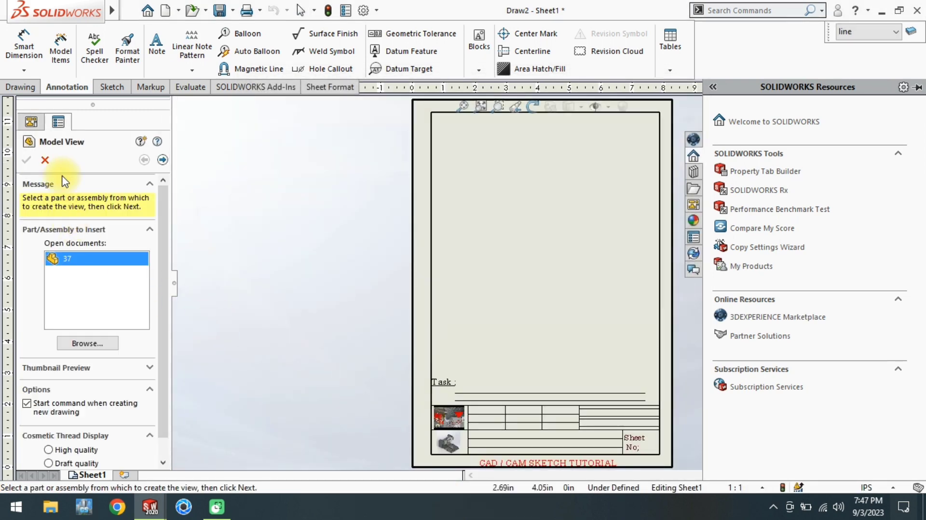
{"action": "left_click", "coordinate": [44, 160]}
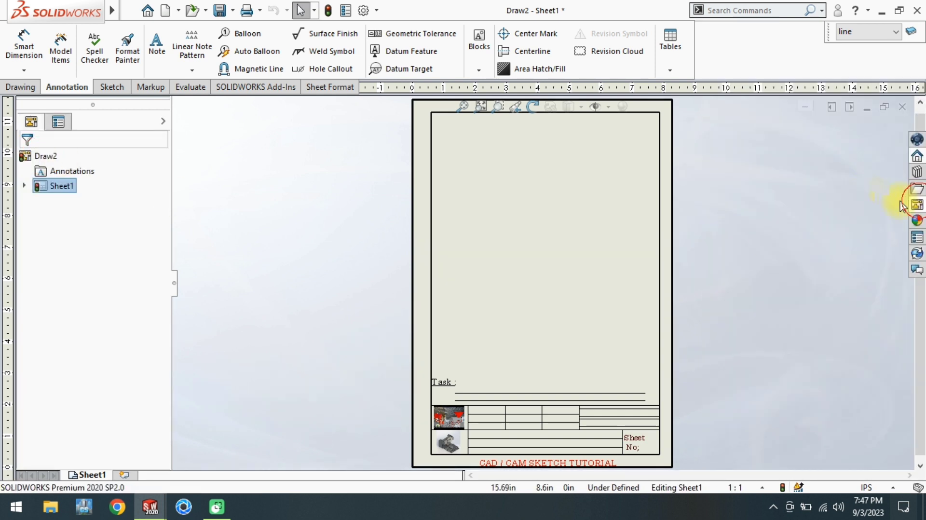
Step: Load part 37 into the view palette and place its front view near the middle of the sheet
{"action": "left_click", "coordinate": [911, 205]}
{"action": "left_click", "coordinate": [789, 104]}
{"action": "left_click", "coordinate": [776, 114]}
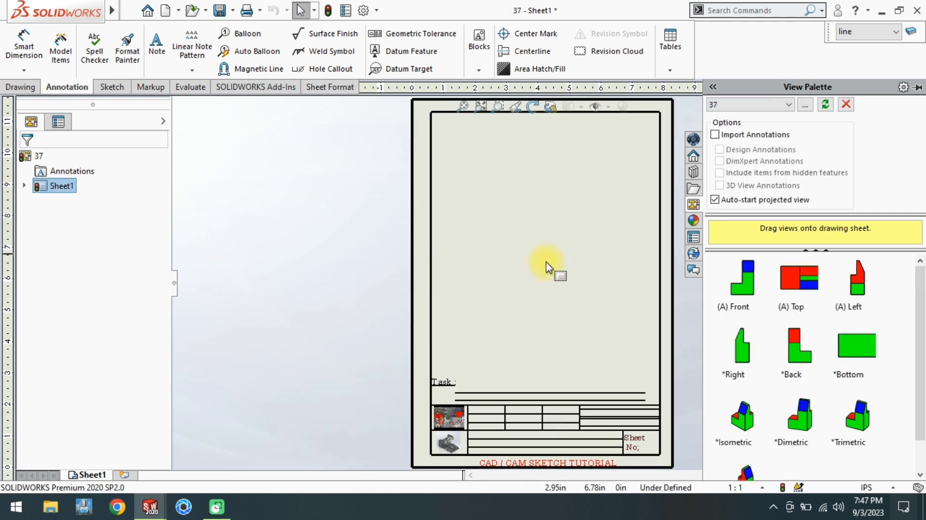
{"action": "scroll", "coordinate": [630, 217], "scroll_direction": "down", "scroll_amount": 1}
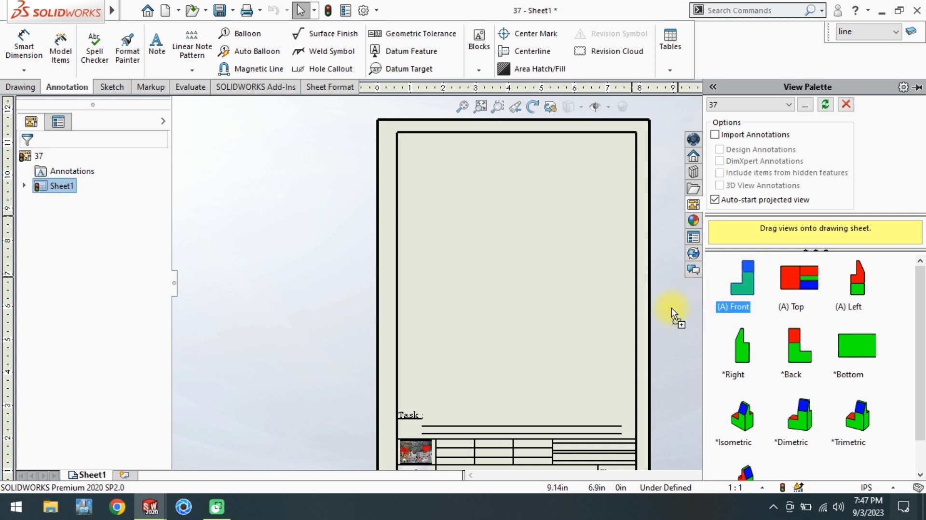
{"action": "left_click_drag", "start_coordinate": [671, 307], "coordinate": [455, 282]}
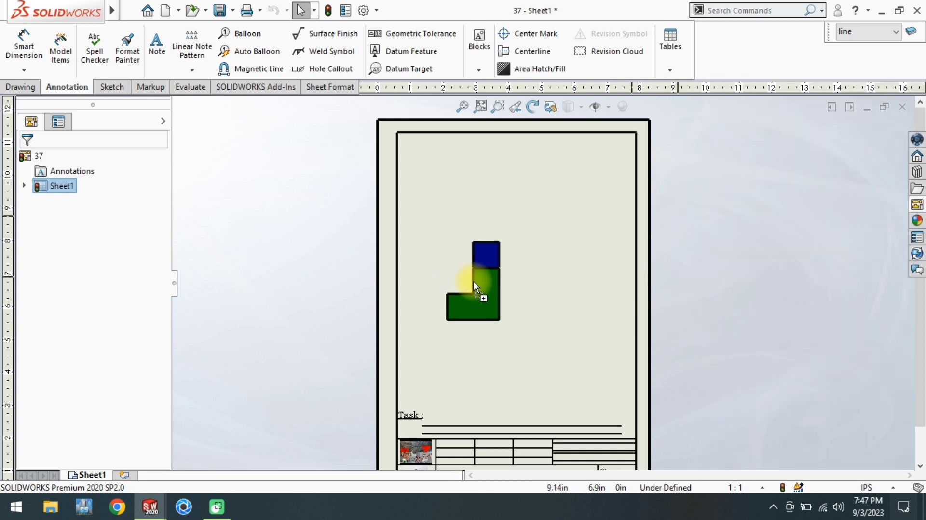
{"action": "left_click", "coordinate": [474, 284]}
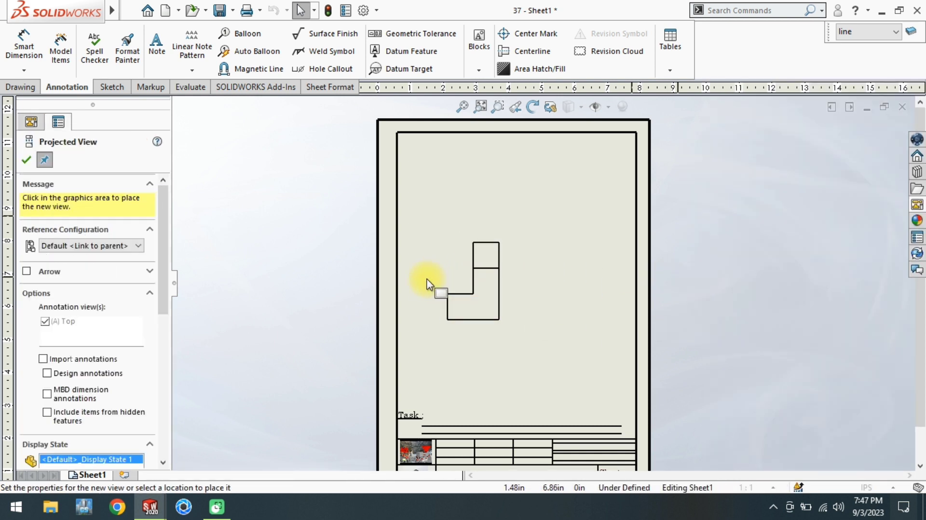
Step: Place the projected left-side view beside the front view and the top view above it
{"action": "left_click", "coordinate": [447, 317]}
{"action": "left_click", "coordinate": [475, 215]}
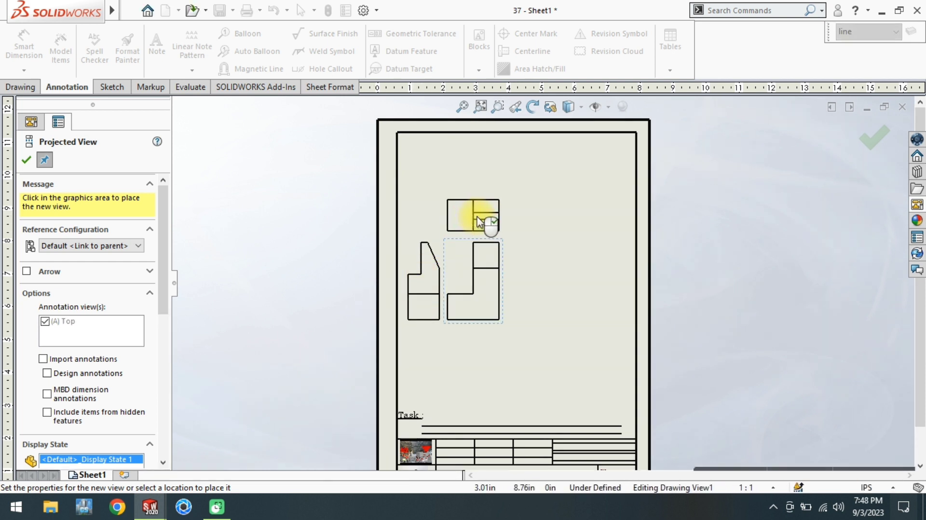
{"action": "key", "text": "Escape"}
Step: Move the top view below the front view and the side view to its right, then shift the front view slightly down and right
{"action": "left_click_drag", "start_coordinate": [502, 234], "coordinate": [502, 395]}
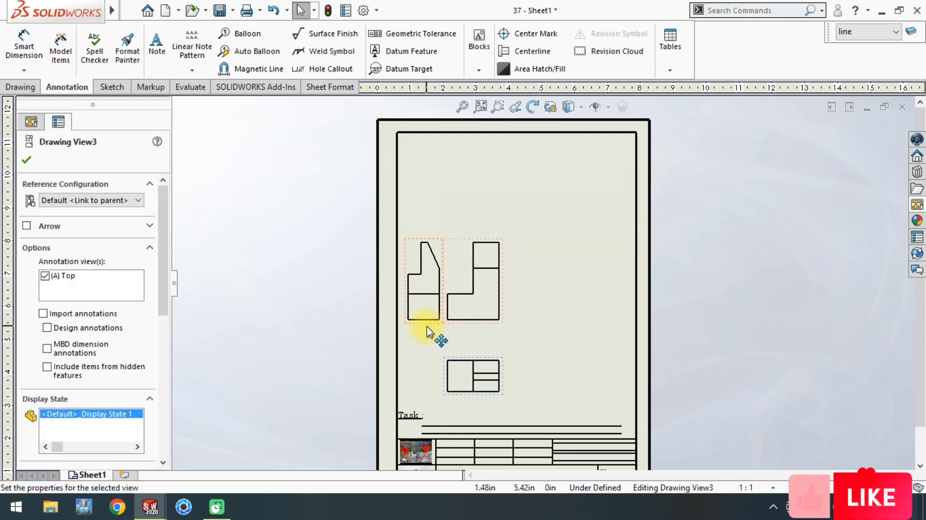
{"action": "mouse_move", "coordinate": [428, 329]}
{"action": "left_mouse_down"}
{"action": "mouse_move", "coordinate": [583, 301]}
{"action": "mouse_move", "coordinate": [560, 325]}
{"action": "left_mouse_up"}
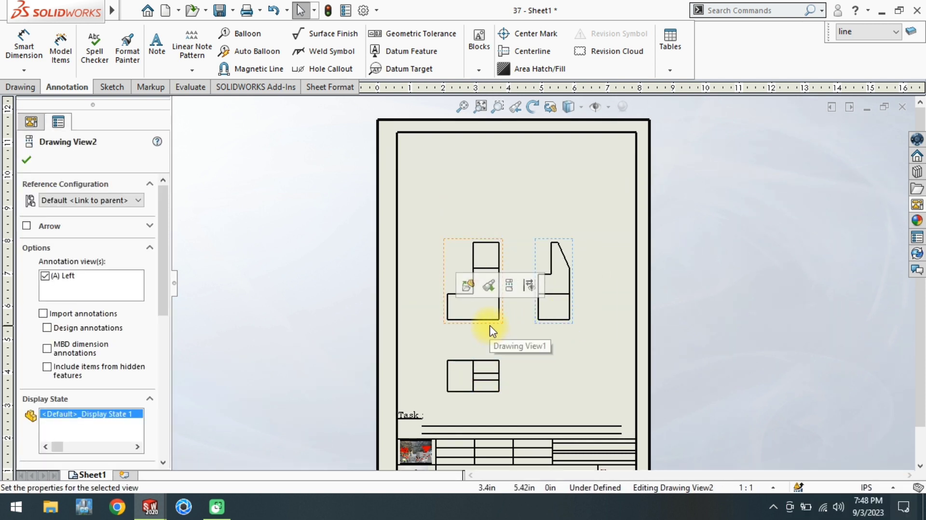
{"action": "left_click_drag", "start_coordinate": [490, 325], "coordinate": [504, 345]}
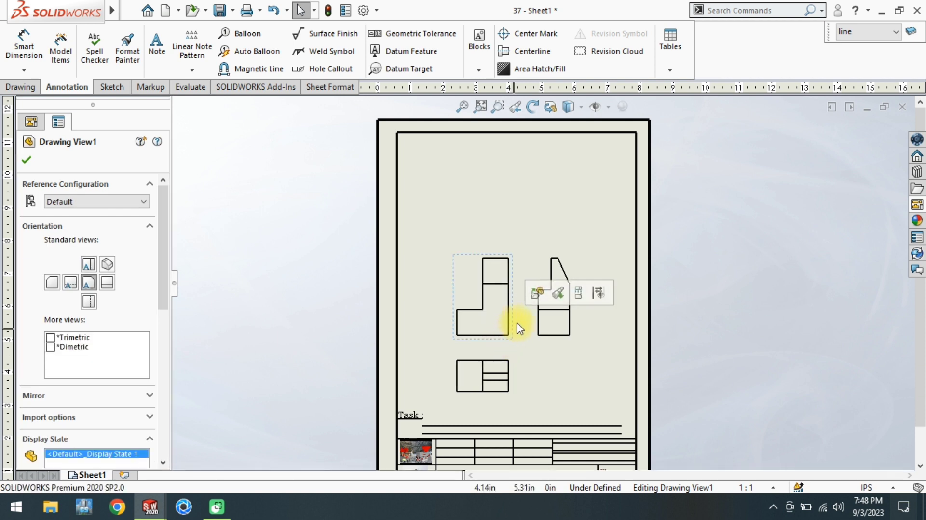
{"action": "left_click", "coordinate": [287, 260]}
Step: Place the isometric view of part 37 above the front view and display it shaded with edges
{"action": "scroll", "coordinate": [555, 244], "scroll_direction": "up", "scroll_amount": 1}
{"action": "scroll", "coordinate": [523, 236], "scroll_direction": "down", "scroll_amount": 2}
{"action": "scroll", "coordinate": [520, 237], "scroll_direction": "up", "scroll_amount": 1}
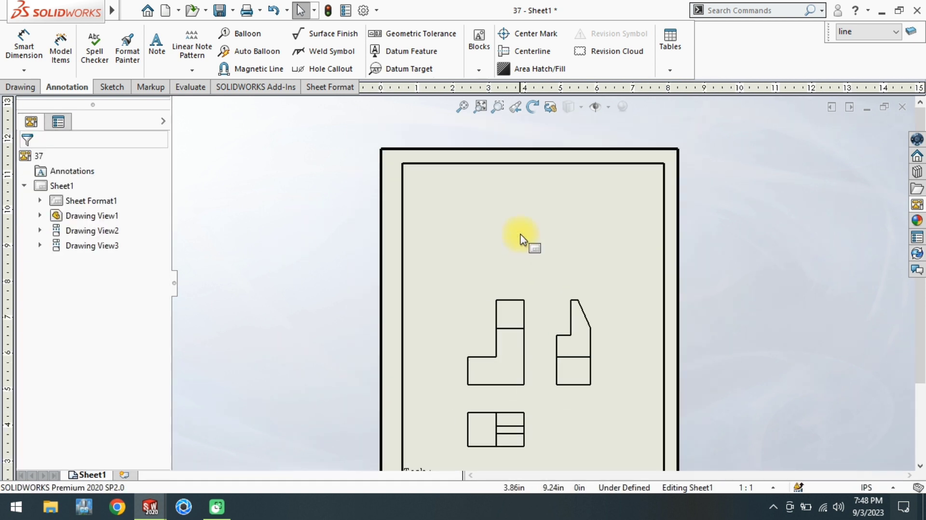
{"action": "scroll", "coordinate": [527, 238], "scroll_direction": "down", "scroll_amount": 1}
{"action": "left_click", "coordinate": [918, 205]}
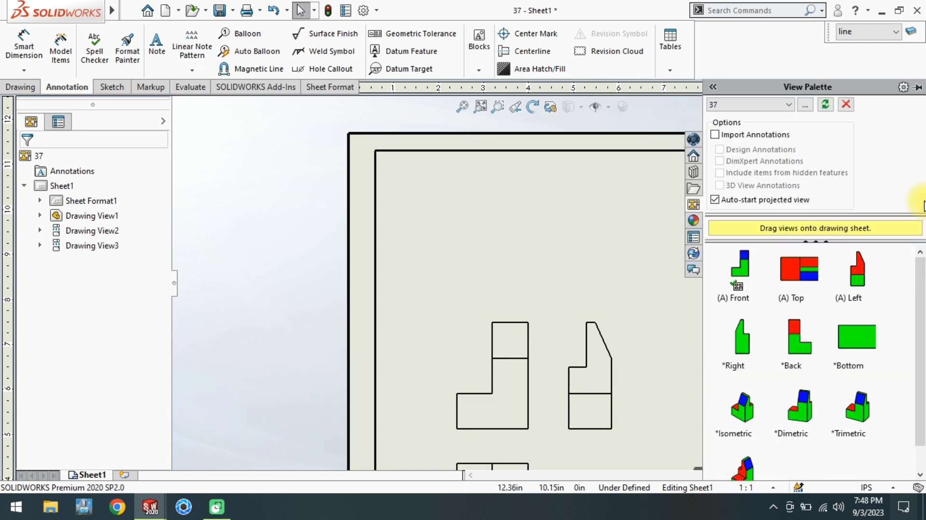
{"action": "scroll", "coordinate": [784, 380], "scroll_direction": "down", "scroll_amount": 1}
{"action": "mouse_move", "coordinate": [794, 380]}
{"action": "left_mouse_down"}
{"action": "mouse_move", "coordinate": [594, 323]}
{"action": "mouse_move", "coordinate": [551, 223]}
{"action": "left_mouse_up"}
{"action": "scroll", "coordinate": [161, 234], "scroll_direction": "down", "scroll_amount": 3}
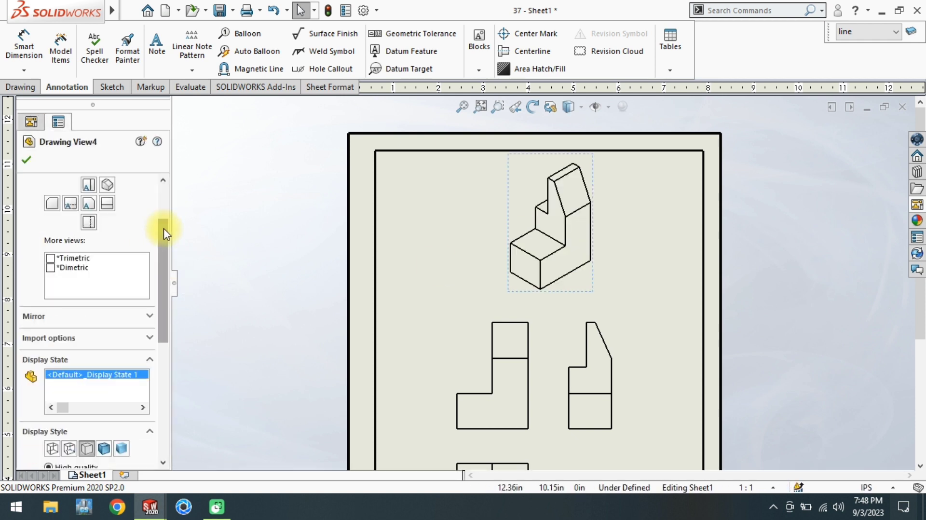
{"action": "left_click", "coordinate": [104, 448]}
{"action": "left_click", "coordinate": [26, 159]}
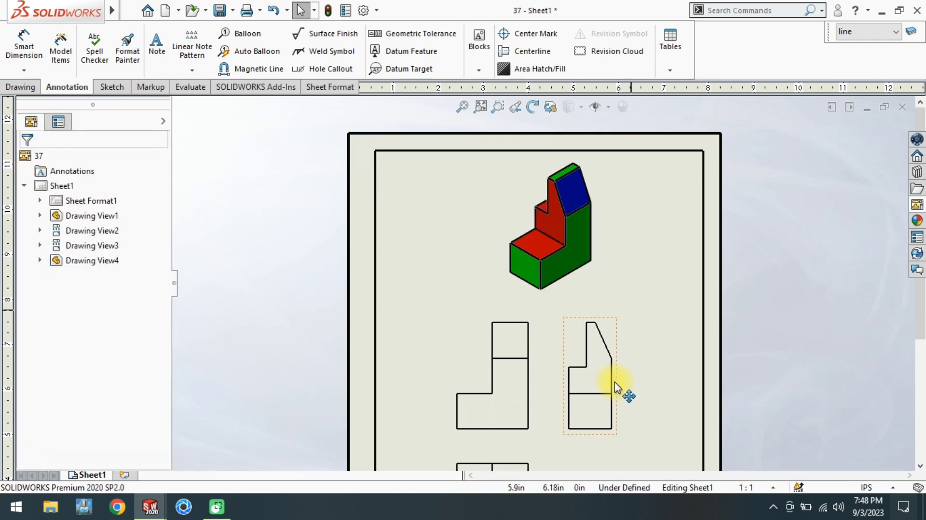
Step: Set the front view's display style to show hidden lines
{"action": "scroll", "coordinate": [616, 382], "scroll_direction": "down", "scroll_amount": 1}
{"action": "left_click", "coordinate": [488, 307]}
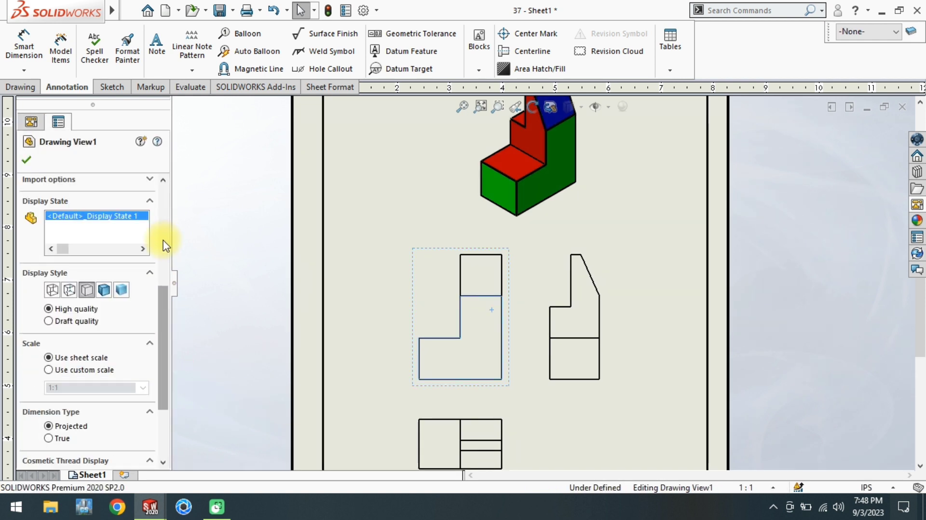
{"action": "left_click", "coordinate": [26, 159]}
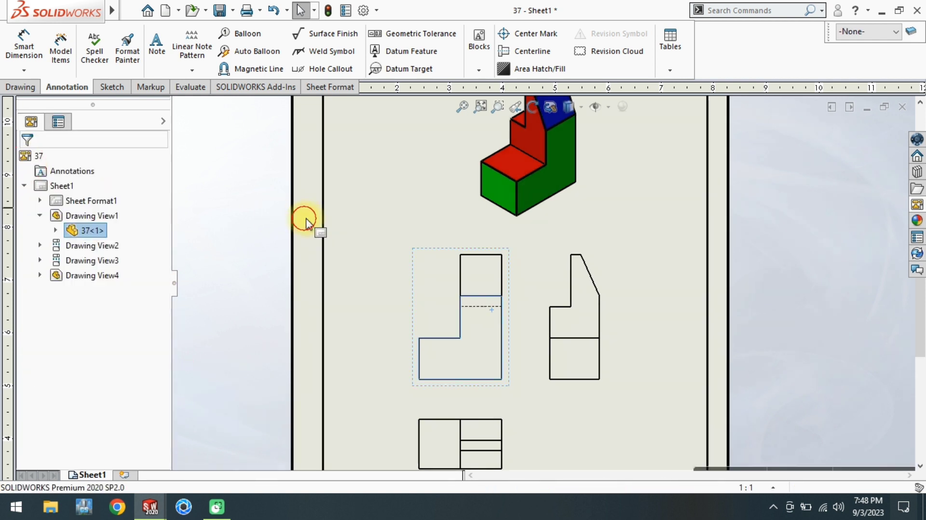
Step: Add a note reading "PRISMATIC BODIES (ISOMETRIC)" in the title block's middle row beside the Sheet No cell
{"action": "scroll", "coordinate": [495, 391], "scroll_direction": "down", "scroll_amount": 1}
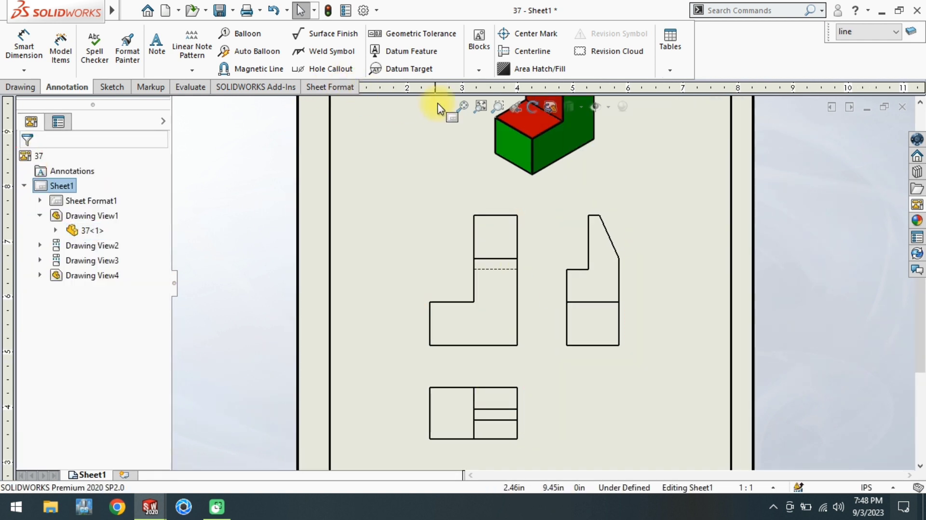
{"action": "scroll", "coordinate": [485, 315], "scroll_direction": "up", "scroll_amount": 3}
{"action": "scroll", "coordinate": [545, 381], "scroll_direction": "down", "scroll_amount": 5}
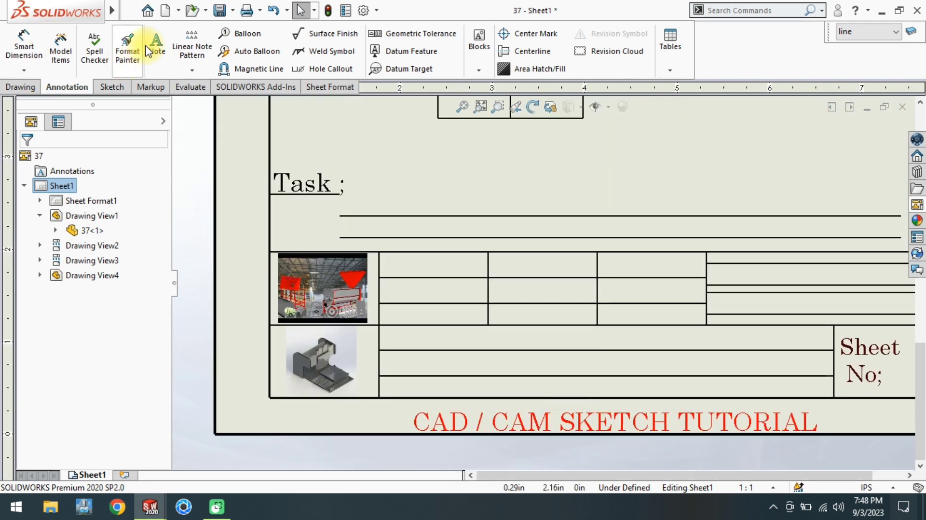
{"action": "left_click", "coordinate": [384, 363]}
{"action": "left_click_drag", "start_coordinate": [408, 362], "coordinate": [831, 363]}
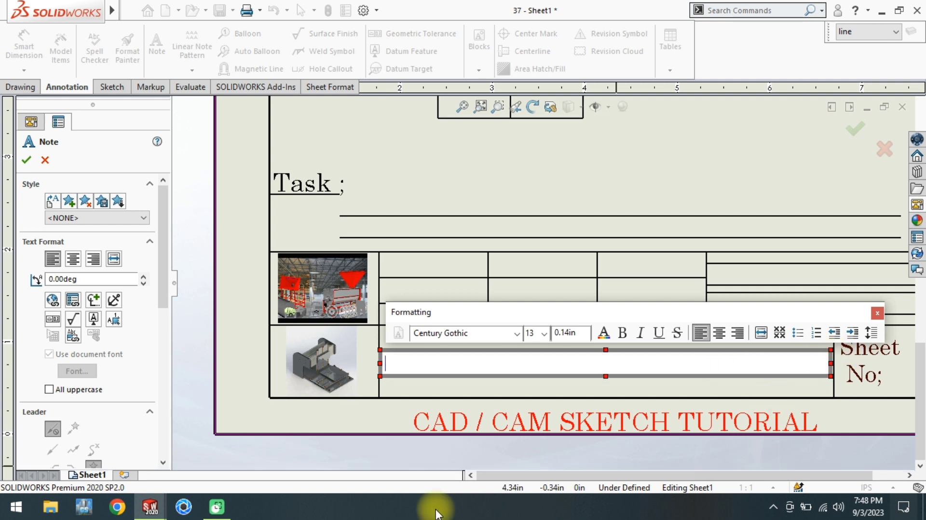
{"action": "type", "text": "PRISMA"}
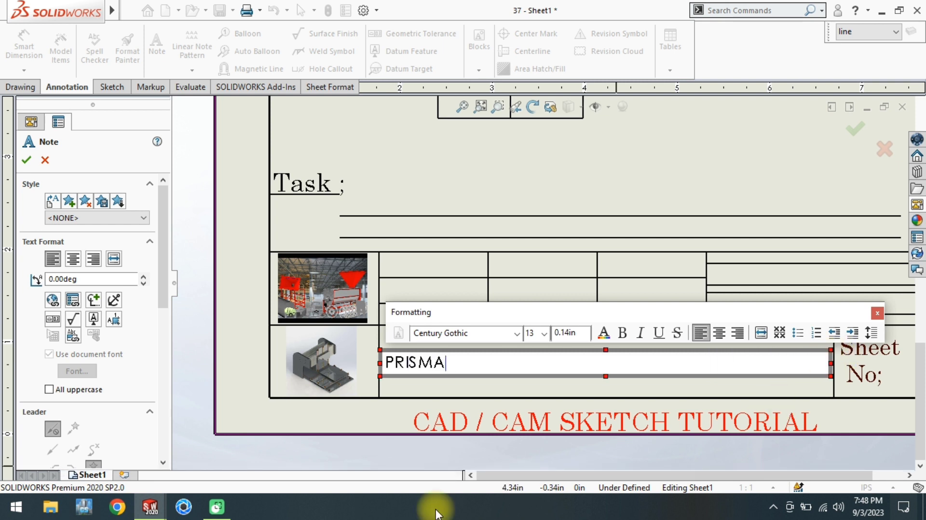
{"action": "type", "text": "TIC BODIES (IS"}
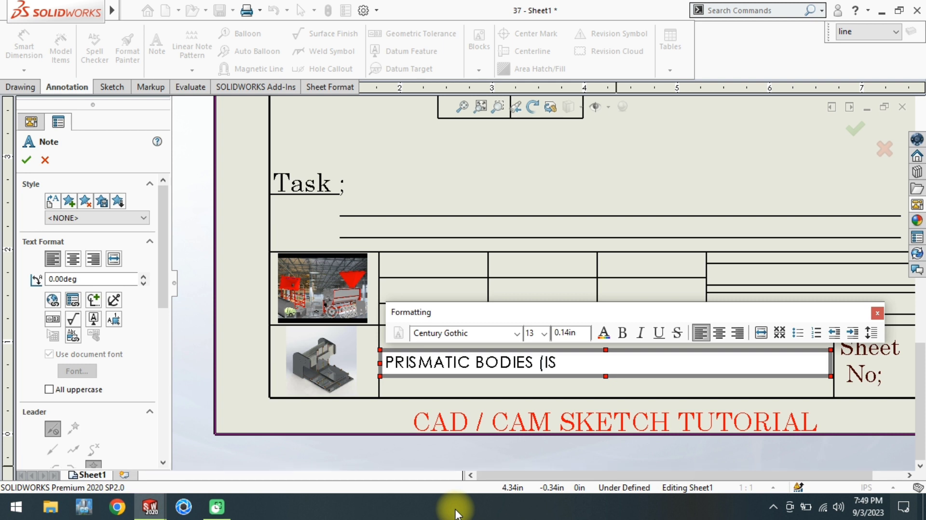
{"action": "type", "text": "ETRIC"}
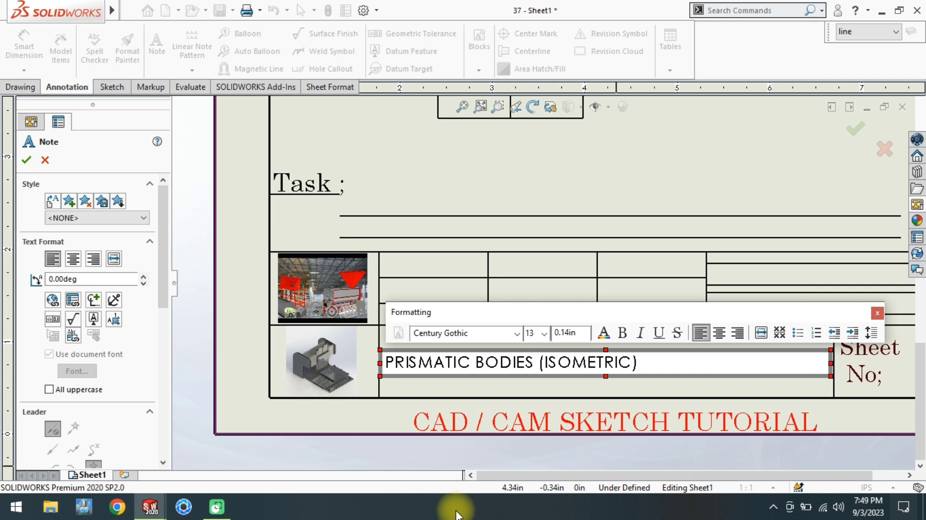
Step: Format the whole title note in Century Schoolbook at size 18 and finish the text
{"action": "key", "text": "ctrl+a"}
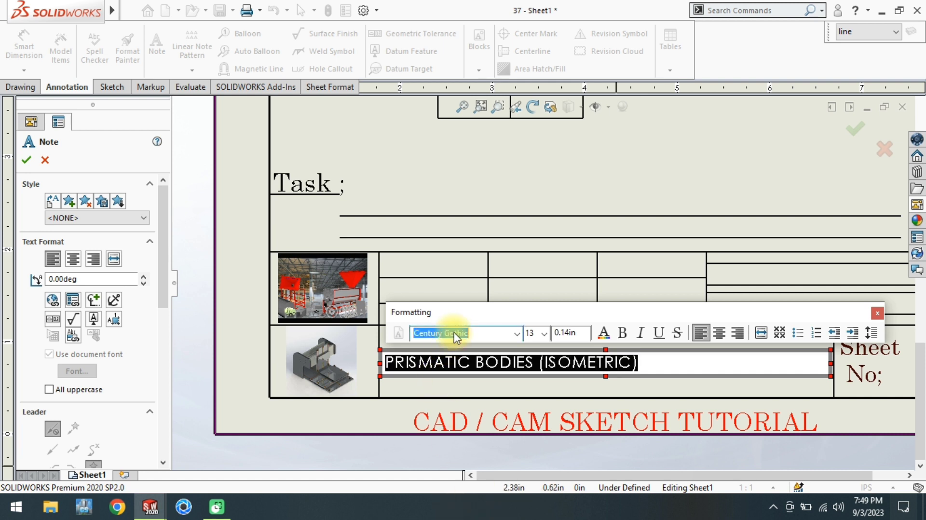
{"action": "scroll", "coordinate": [456, 336], "scroll_direction": "down", "scroll_amount": 1}
{"action": "left_click", "coordinate": [544, 333]}
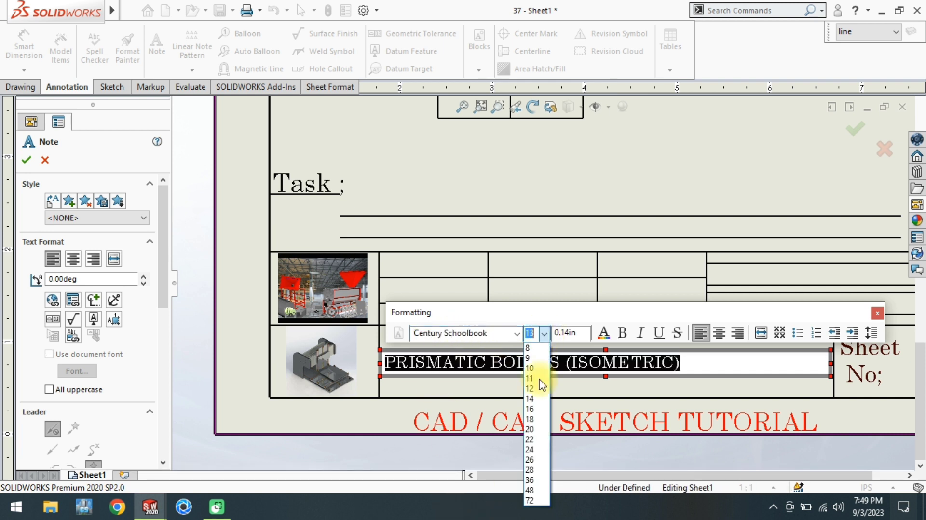
{"action": "left_click", "coordinate": [531, 419]}
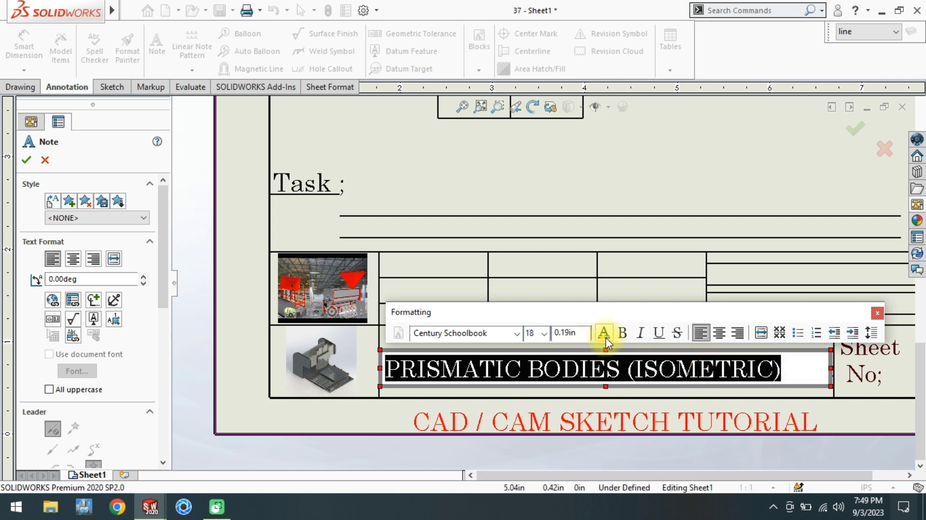
{"action": "left_click", "coordinate": [349, 447]}
Step: Add a note reading "37" after Sheet No, formatted at size 26 in red
{"action": "scroll", "coordinate": [667, 397], "scroll_direction": "up", "scroll_amount": 2}
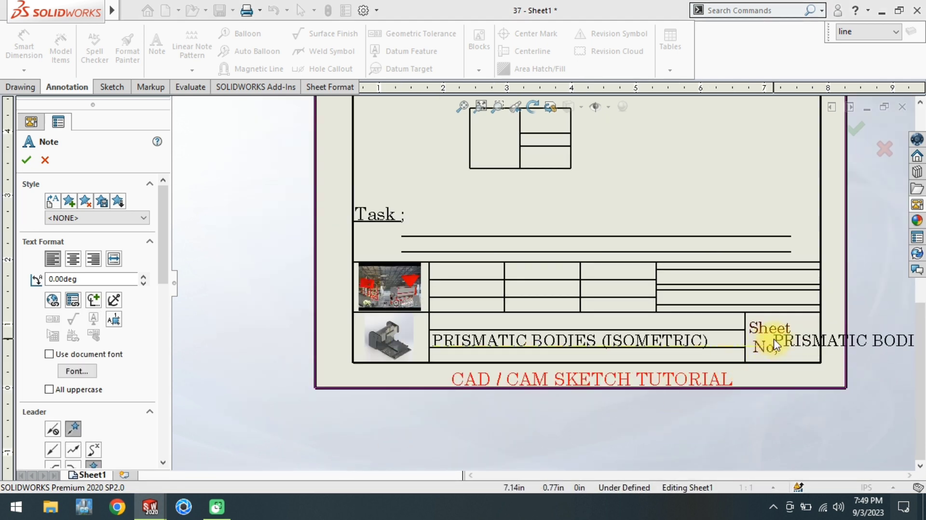
{"action": "left_click", "coordinate": [780, 342]}
{"action": "type", "text": "37"}
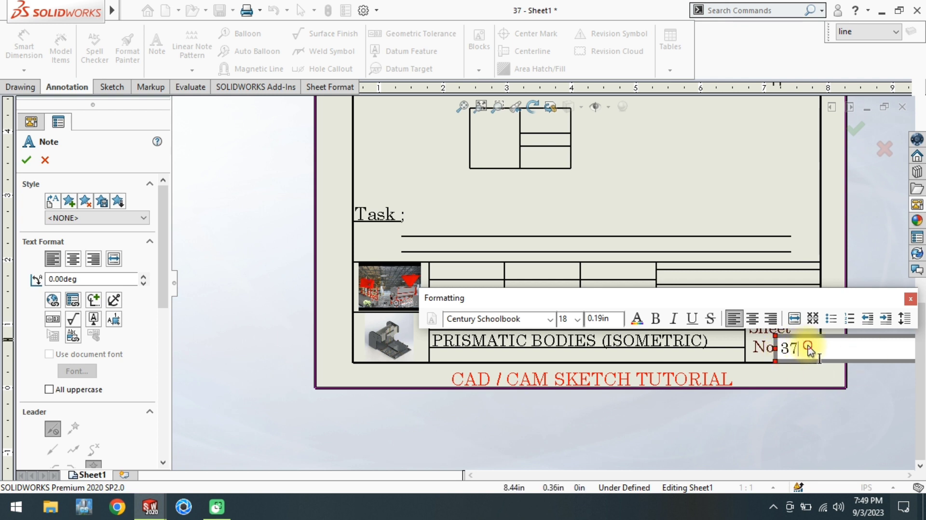
{"action": "left_click_drag", "start_coordinate": [809, 350], "coordinate": [481, 325]}
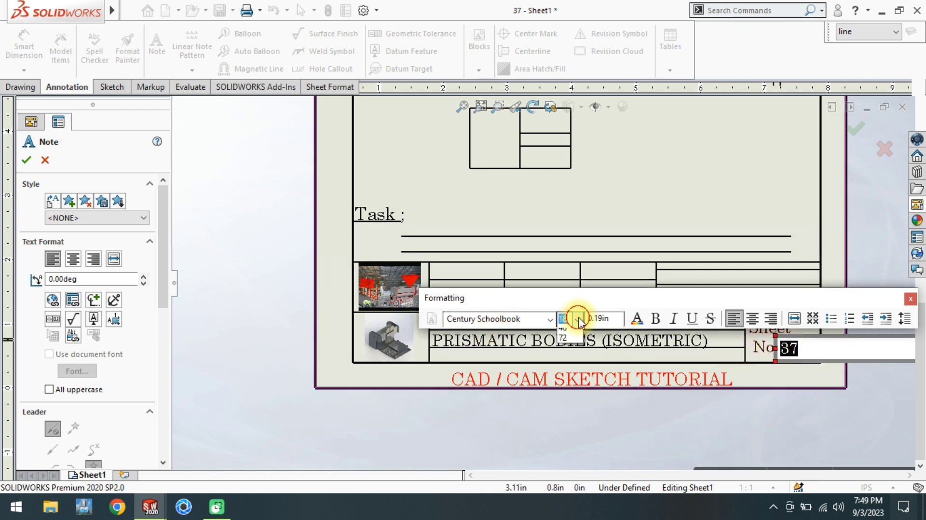
{"action": "left_click", "coordinate": [563, 445]}
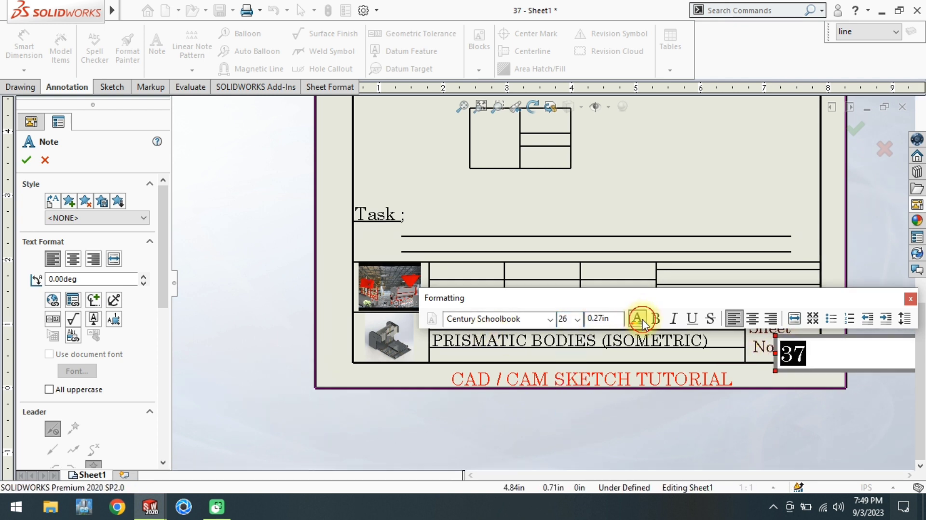
{"action": "left_click", "coordinate": [636, 318]}
{"action": "left_click", "coordinate": [413, 353]}
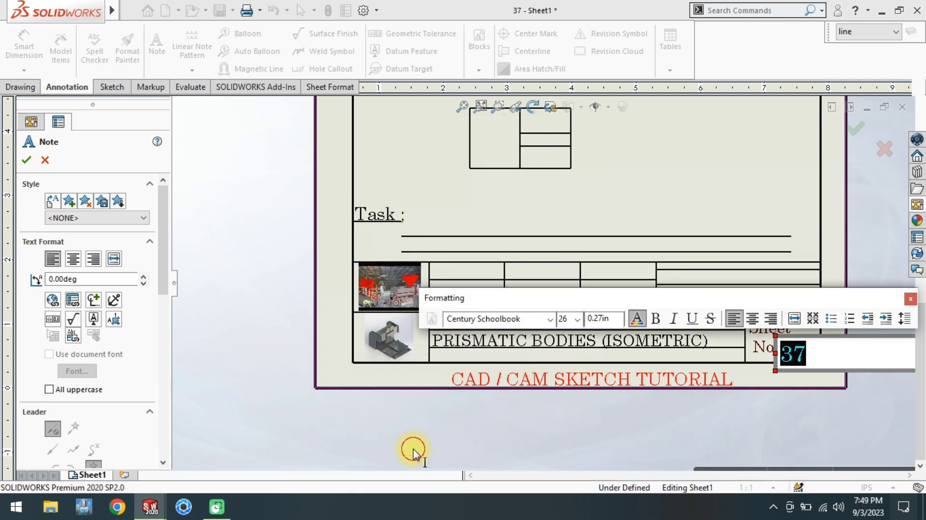
{"action": "left_click", "coordinate": [411, 450]}
{"action": "key", "text": "Escape"}
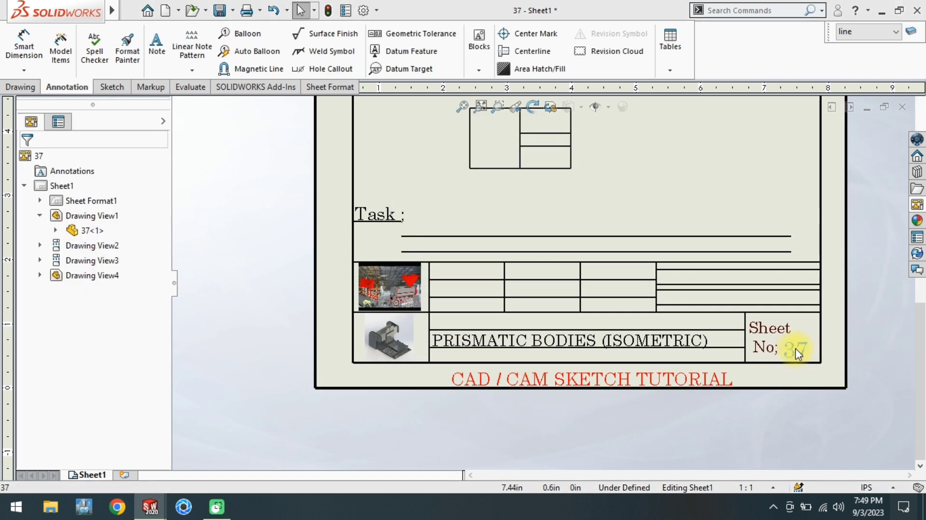
Step: Adjust the notes in the title block, centering the "PRISMATIC BODIES (ISOMETRIC)" note in its row
{"action": "left_click", "coordinate": [794, 348]}
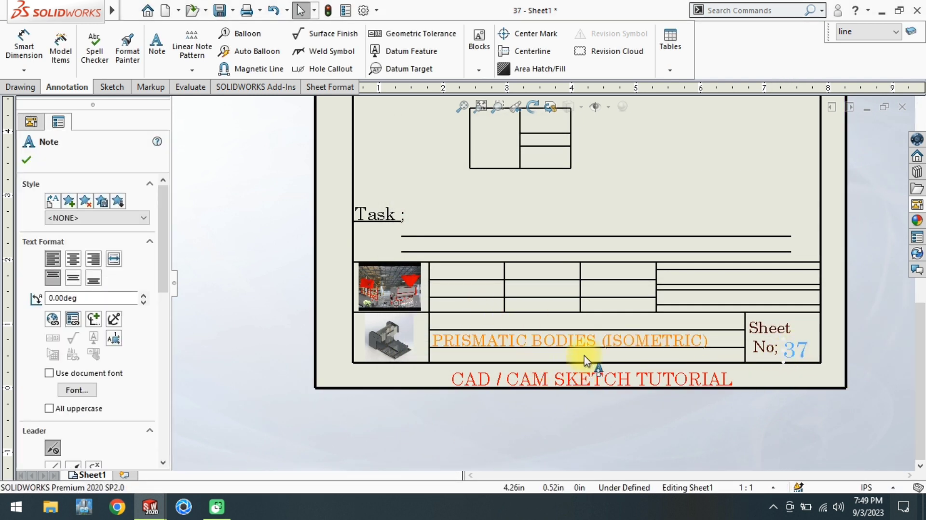
{"action": "left_click", "coordinate": [579, 340]}
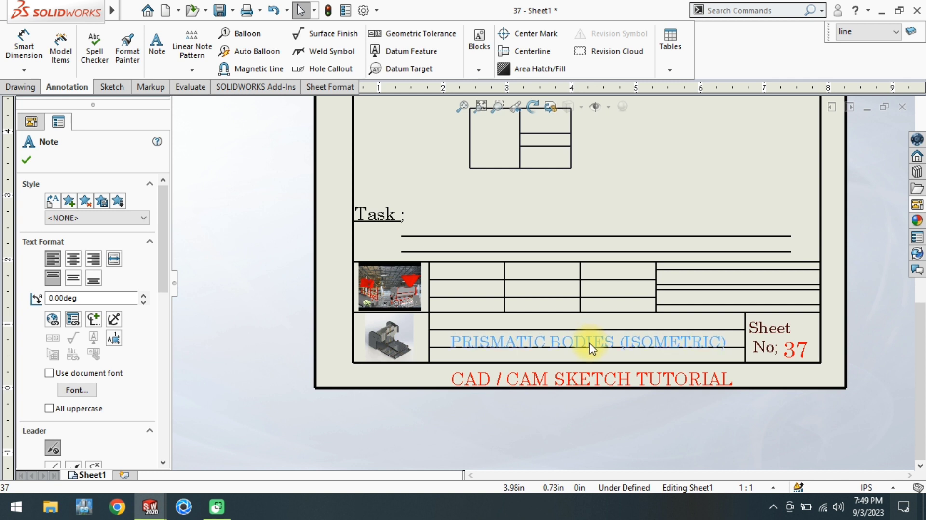
{"action": "key", "text": "Escape"}
Step: Fit the whole sheet in view and save the drawing as 37 in the BOOK 1 folder
{"action": "scroll", "coordinate": [509, 433], "scroll_direction": "up", "scroll_amount": 4}
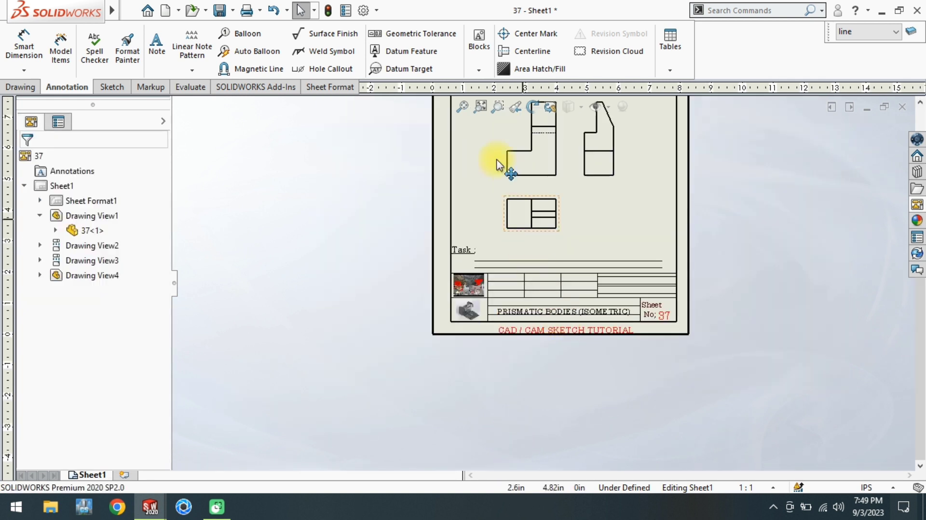
{"action": "left_click", "coordinate": [462, 107]}
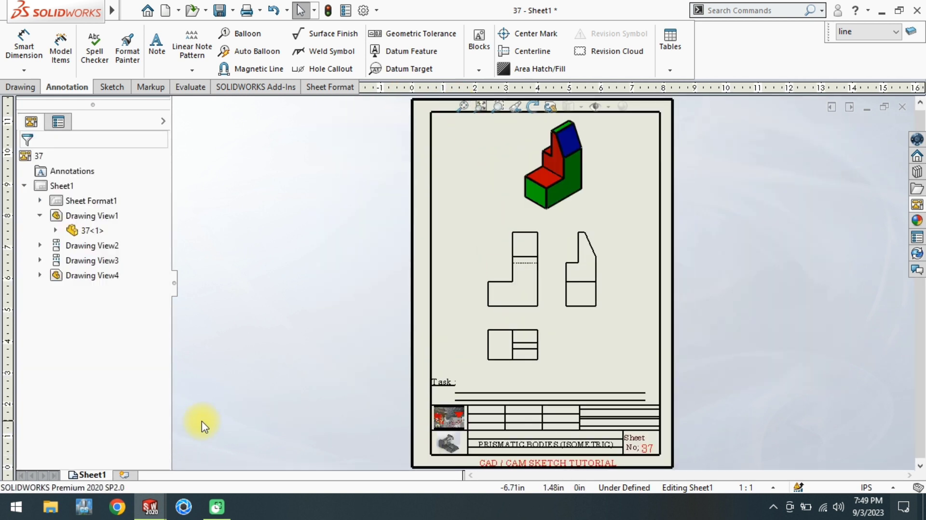
{"action": "key", "text": "ctrl+s"}
{"action": "left_click", "coordinate": [443, 226]}
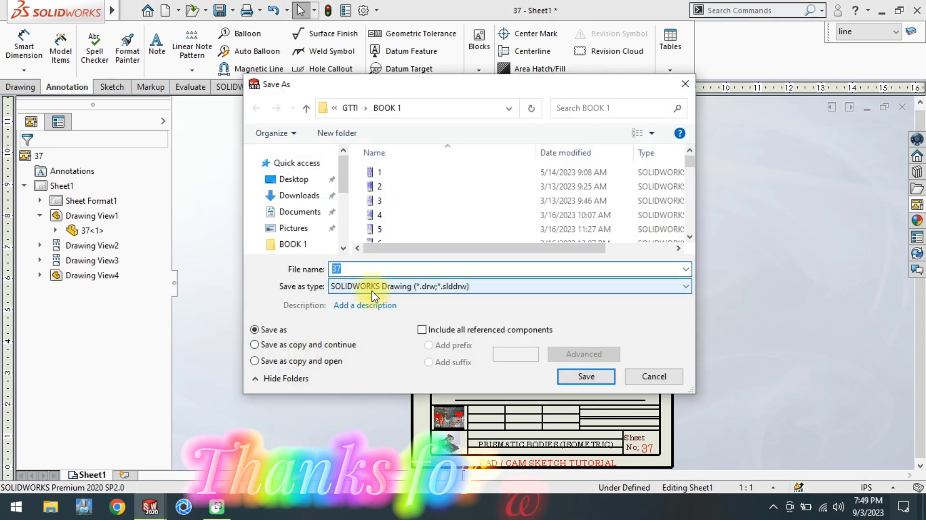
{"action": "left_click", "coordinate": [586, 377]}
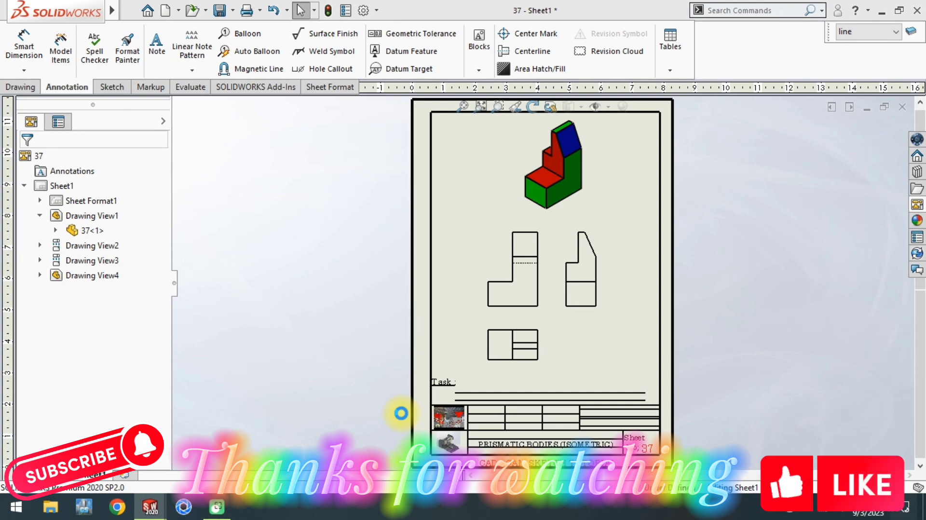